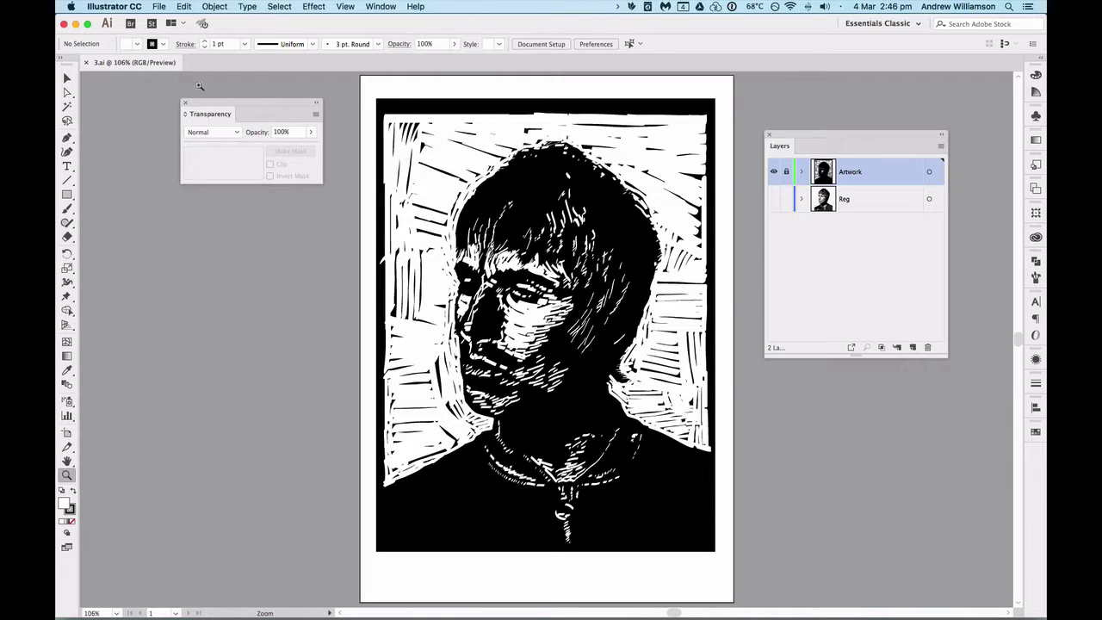
Save the portrait as a new file named 4.ai, accepting the default Illustrator options.
click(157, 7)
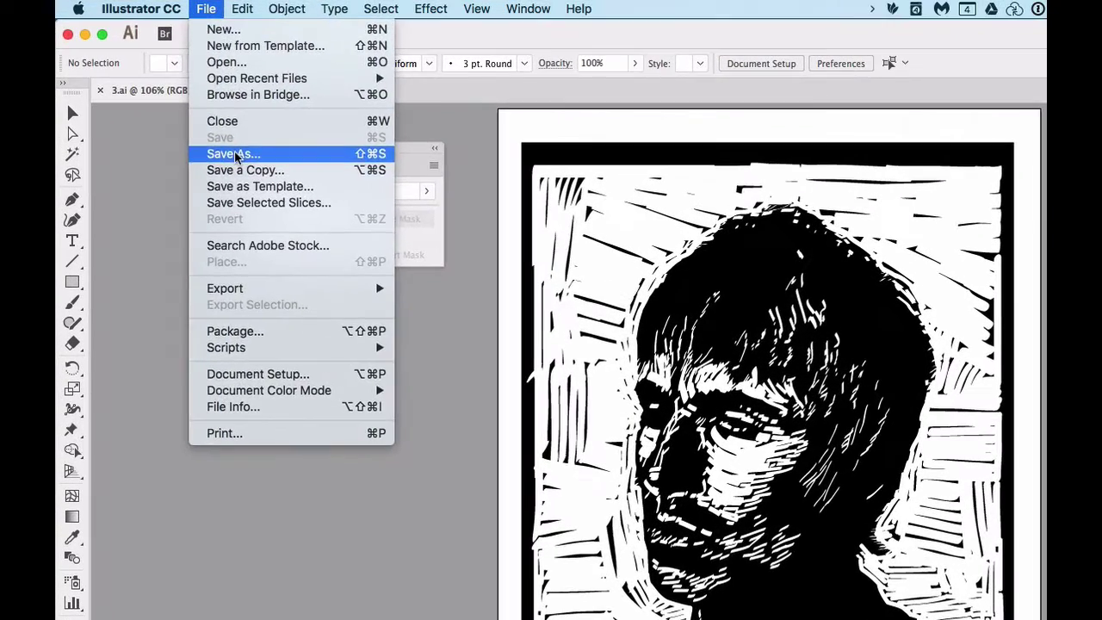
click(181, 106)
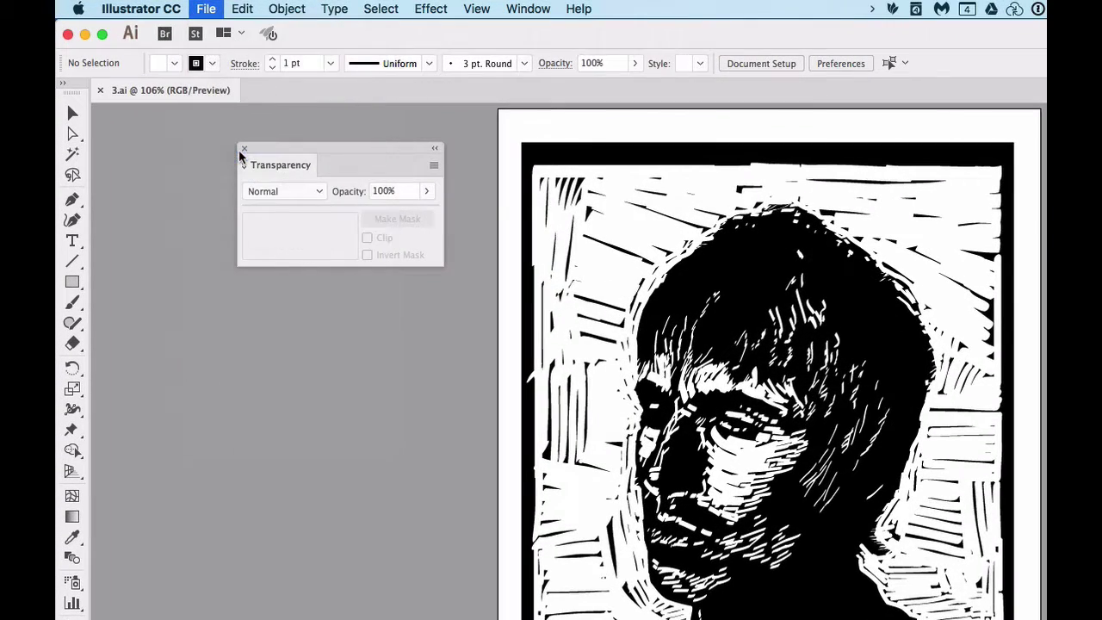
text(4.ai)
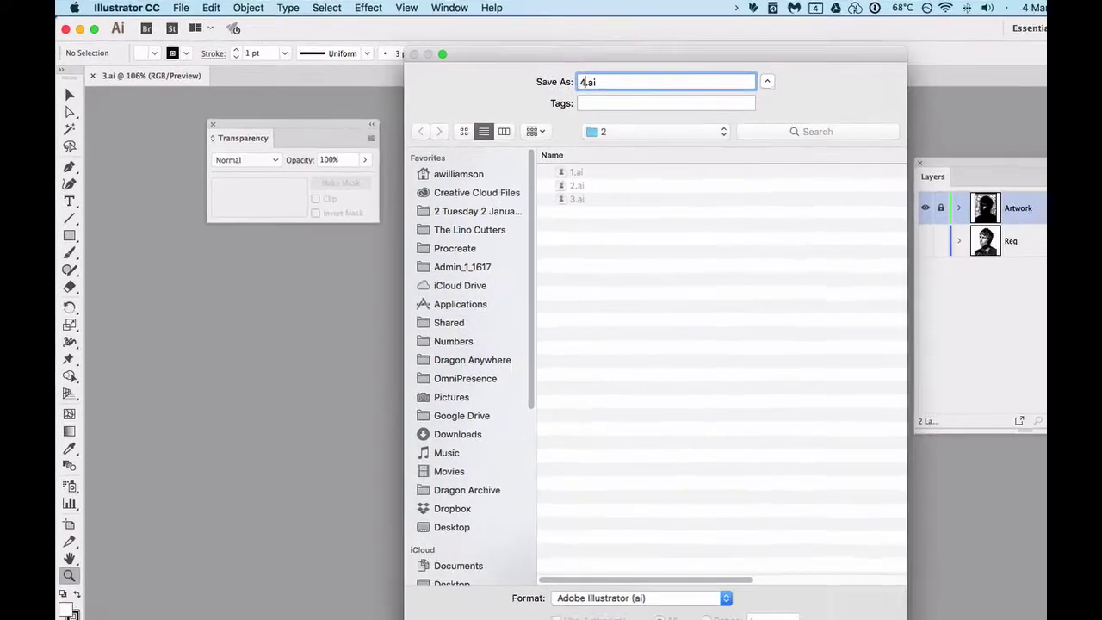
key(Return)
click(683, 481)
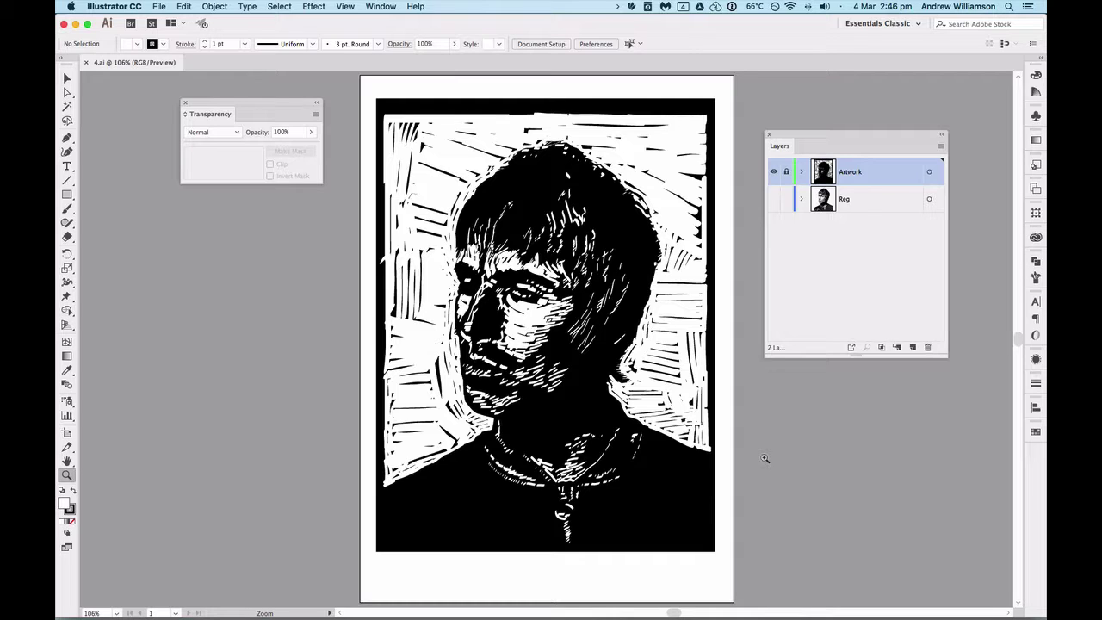
Delete the Reg layer by dragging it to the Delete Selection trash icon.
click(892, 211)
drag(892, 211, 930, 348)
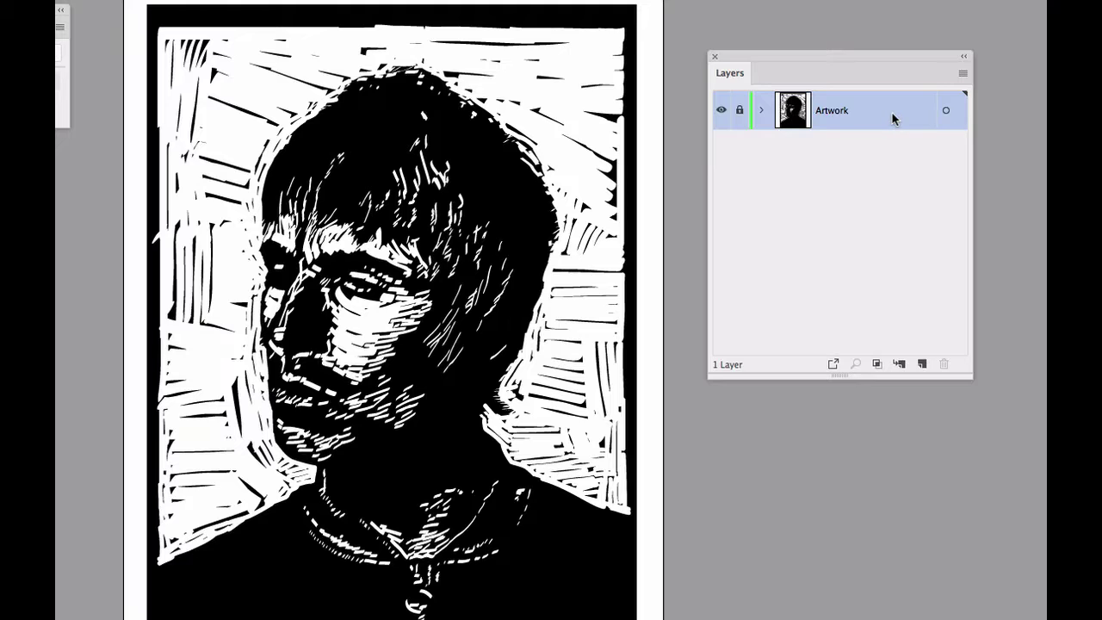
Duplicate the Artwork layer and rename the source layer 'original'.
click(963, 76)
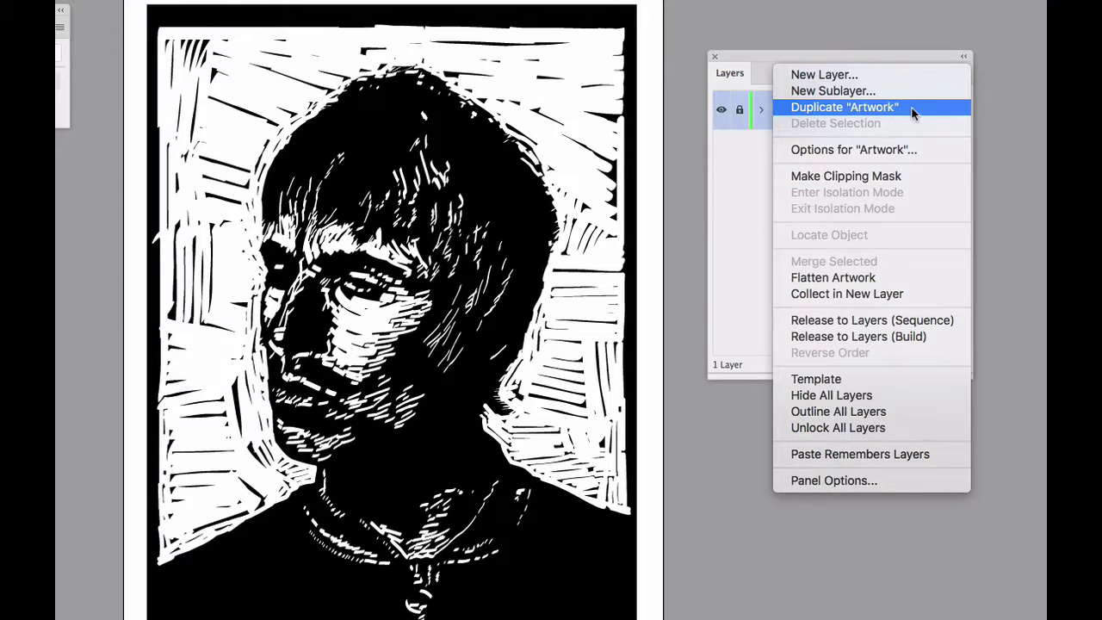
click(758, 131)
drag(887, 115, 923, 363)
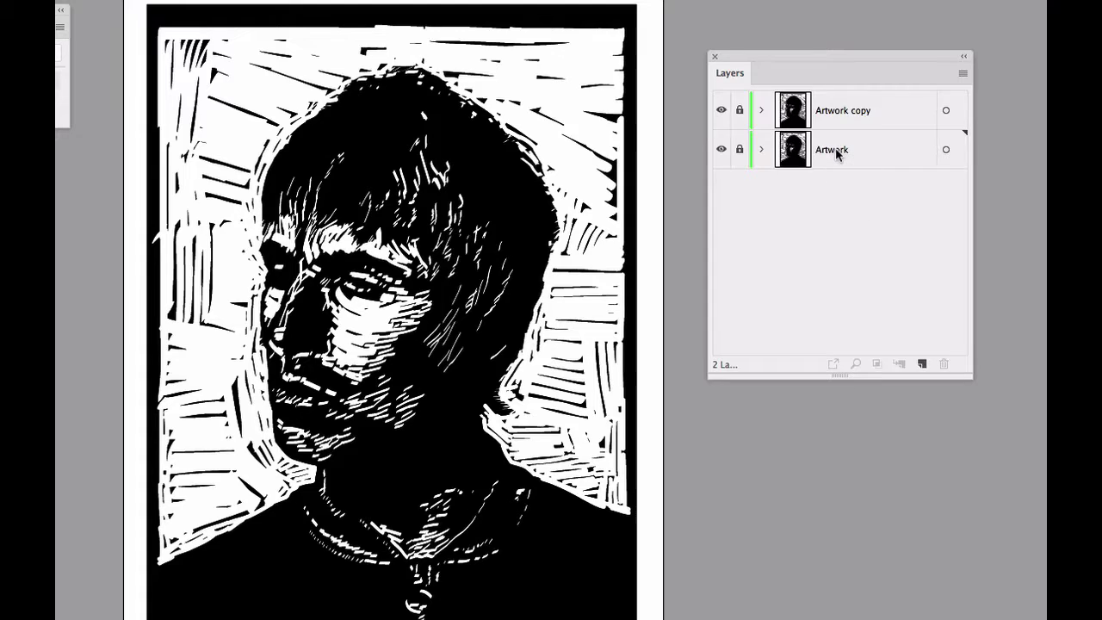
double_click(836, 151)
text(original)
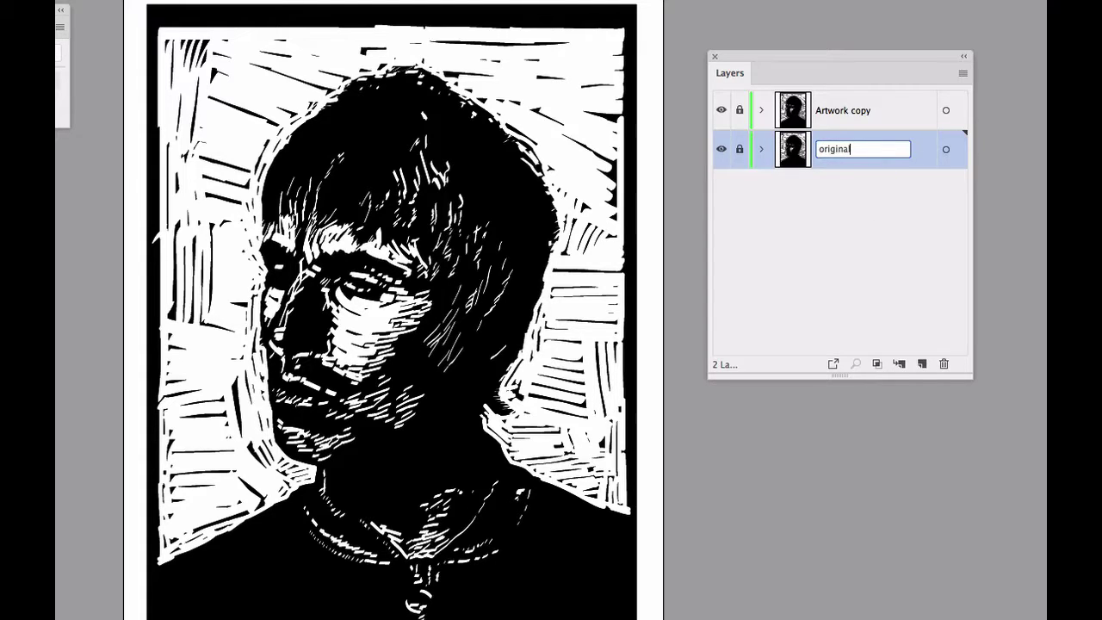
click(903, 202)
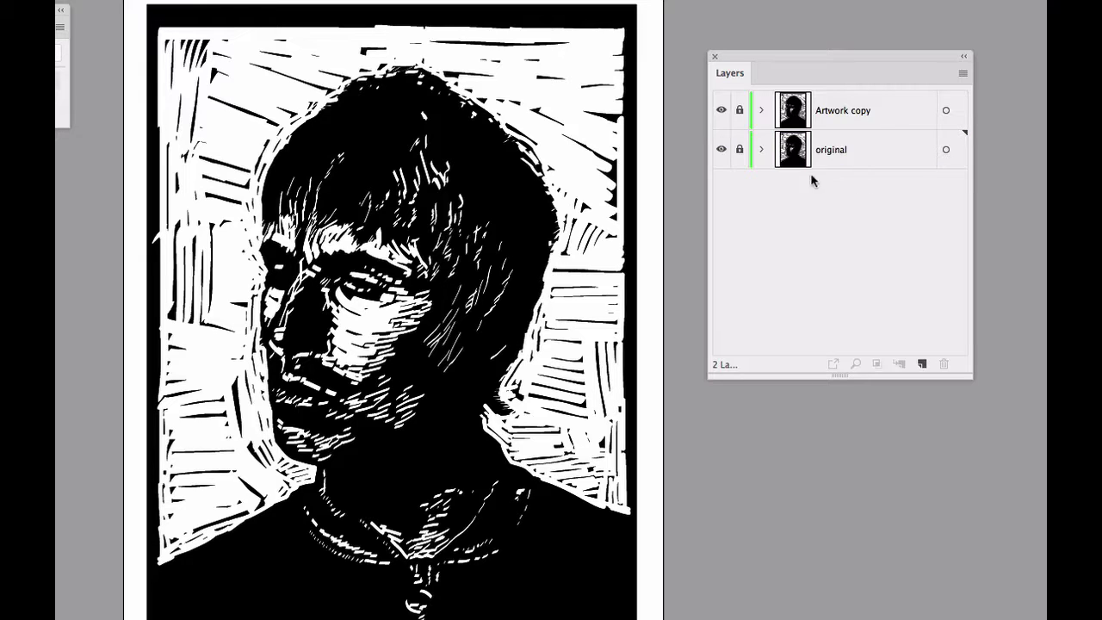
Hide the original layer, then unlock Artwork copy and select all its artwork.
click(721, 150)
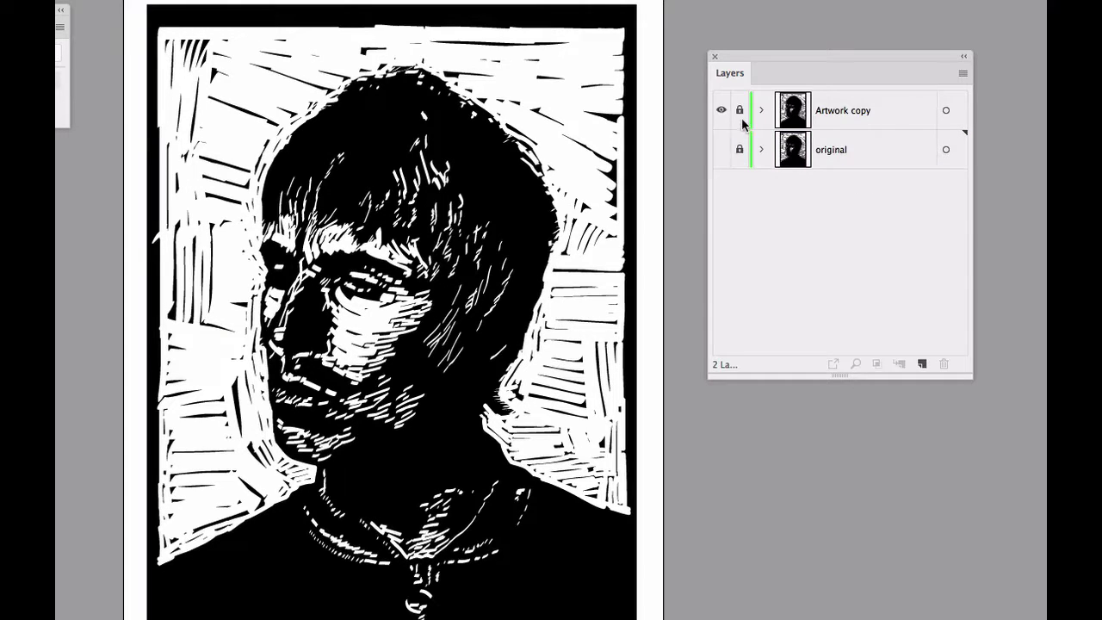
click(738, 111)
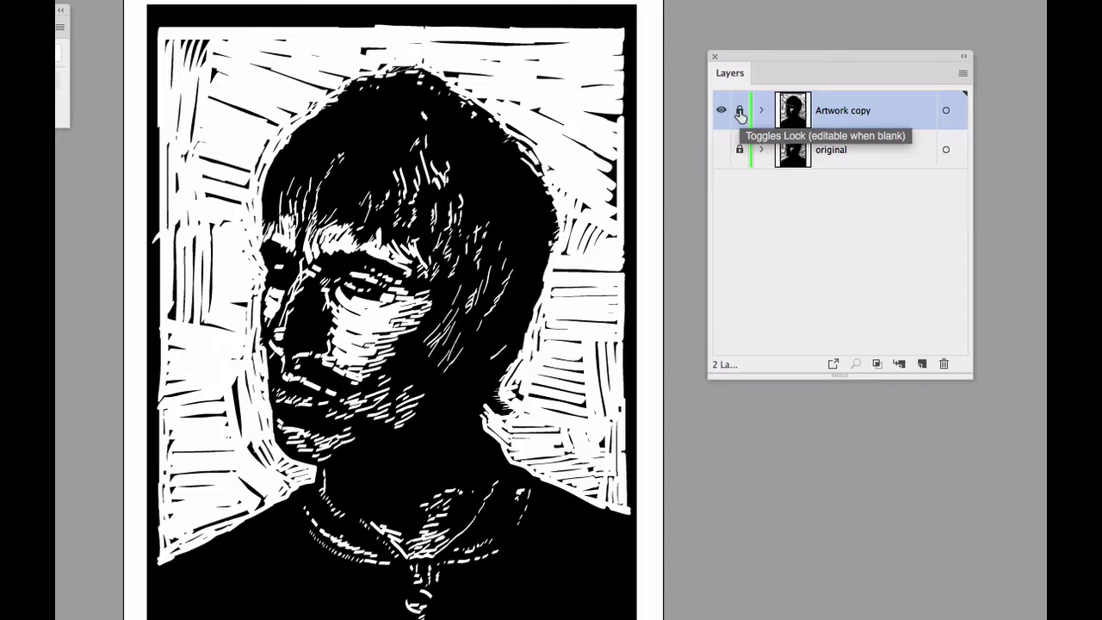
click(739, 111)
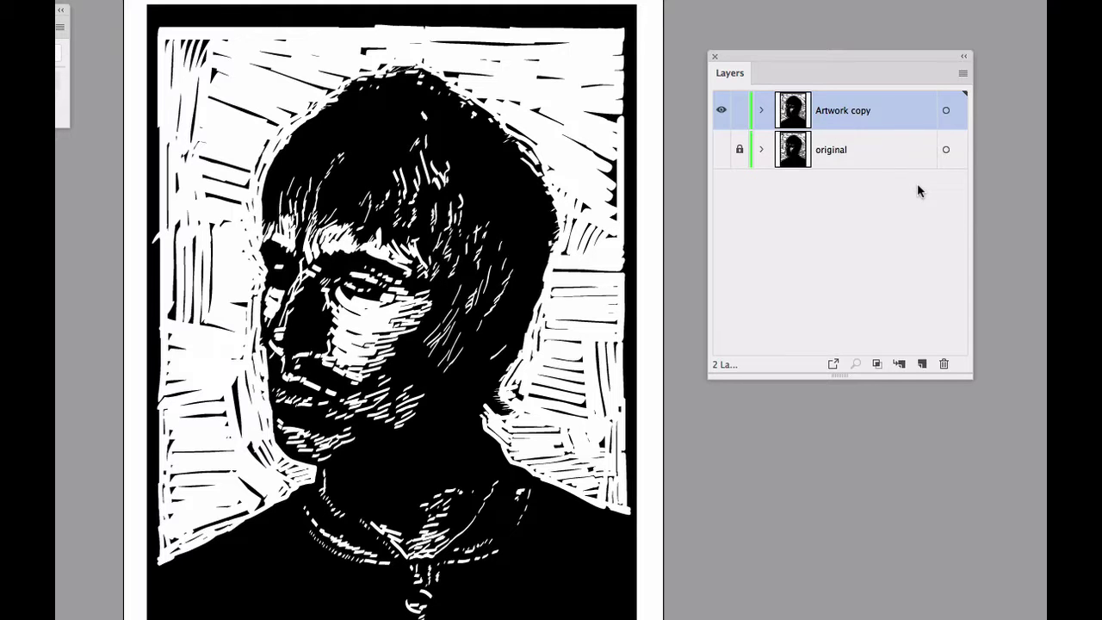
click(956, 112)
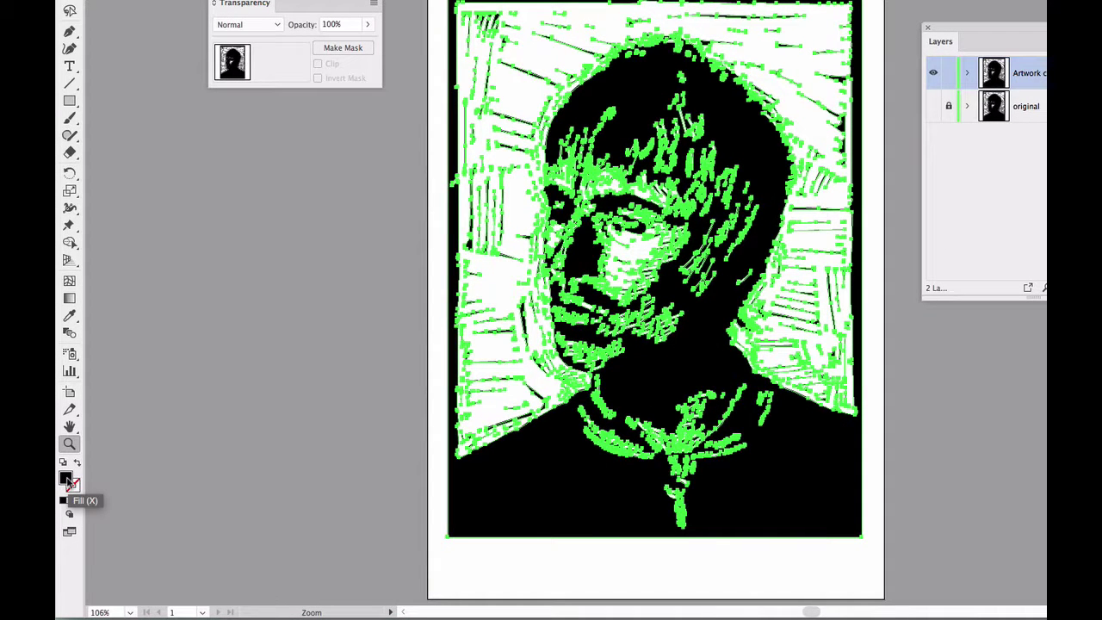
Change the copied portrait's fill from black to dark red 8E3C3C, then deselect it.
double_click(69, 482)
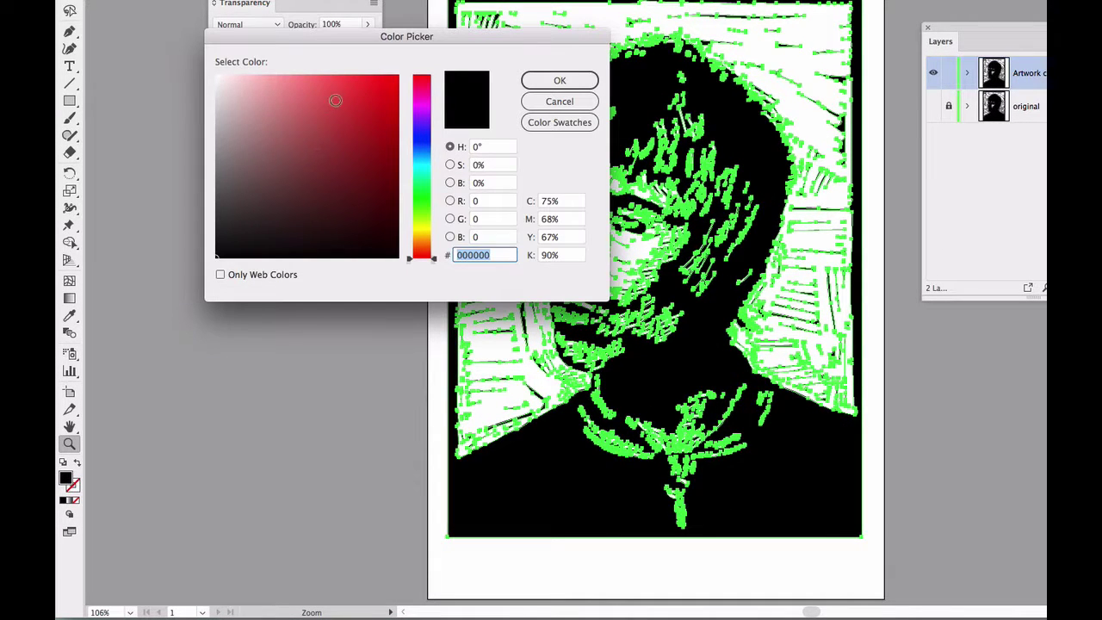
drag(355, 40, 340, 176)
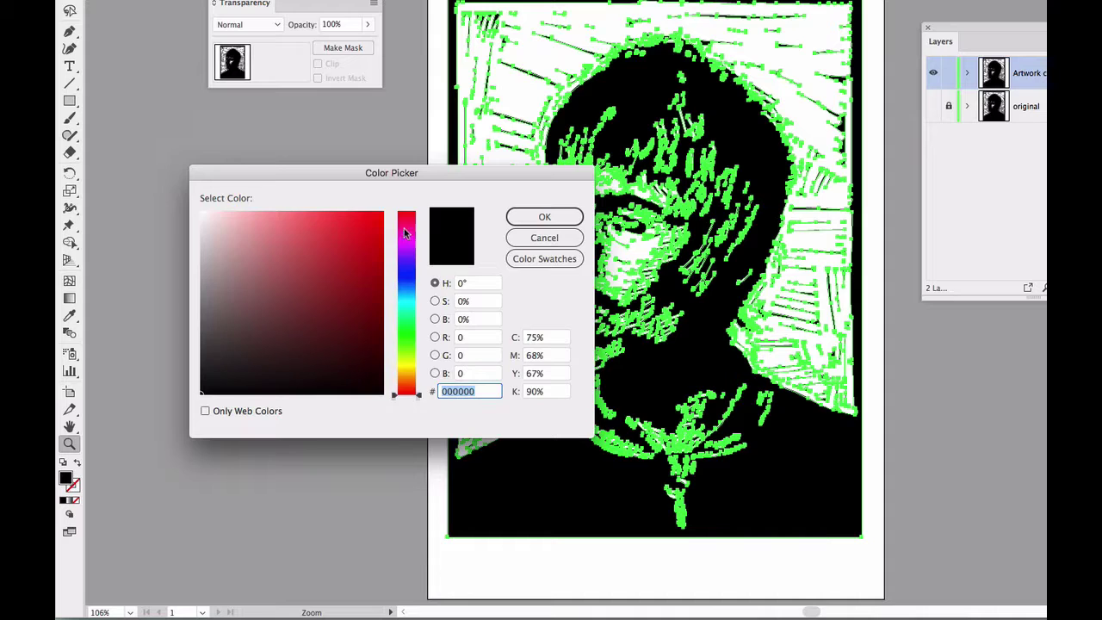
mouse_move(395, 392)
mouse_down()
mouse_move(393, 222)
mouse_move(401, 399)
mouse_up()
drag(312, 291, 306, 291)
click(520, 219)
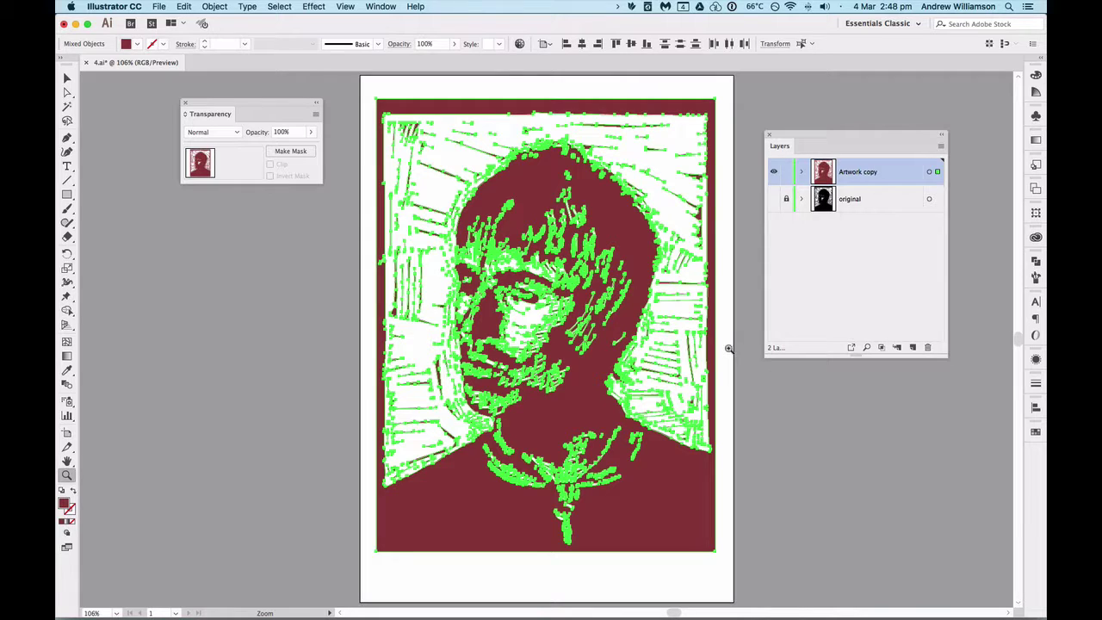
key(v)
click(728, 350)
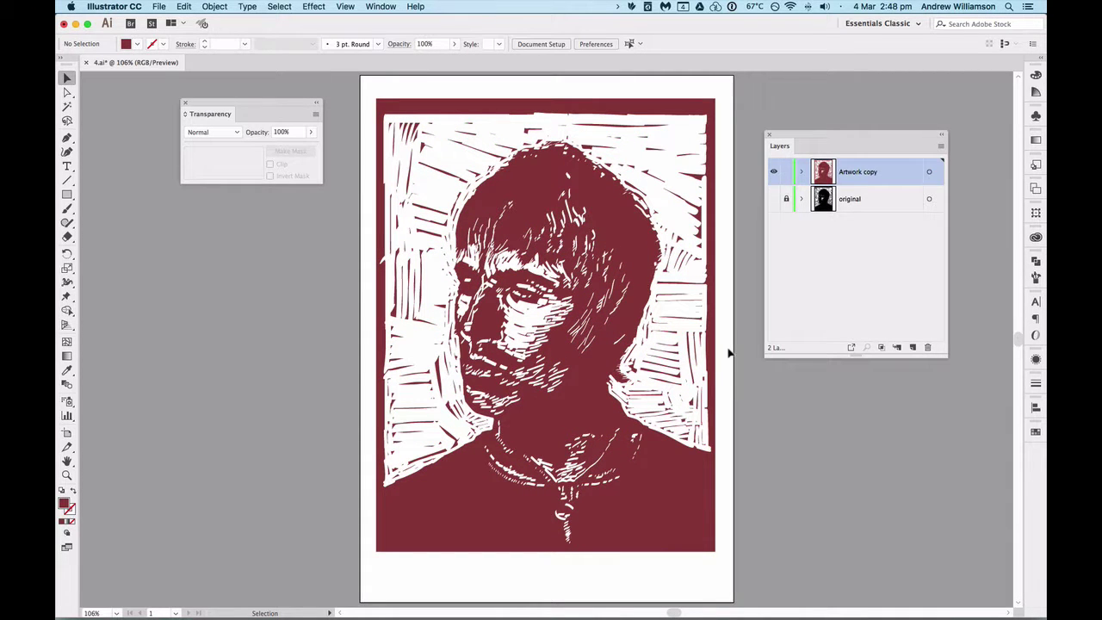
Rename the Artwork copy layer to 'Brown'.
double_click(855, 172)
text(Brown)
key(Return)
Add a new empty Layer 3 directly above the original layer.
click(871, 199)
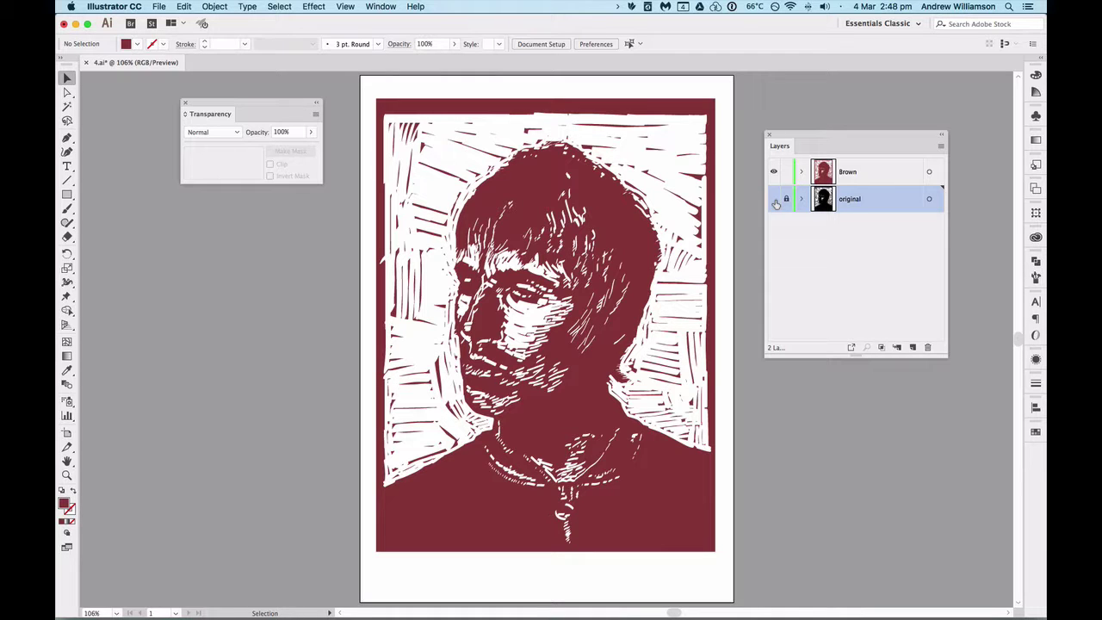
click(912, 347)
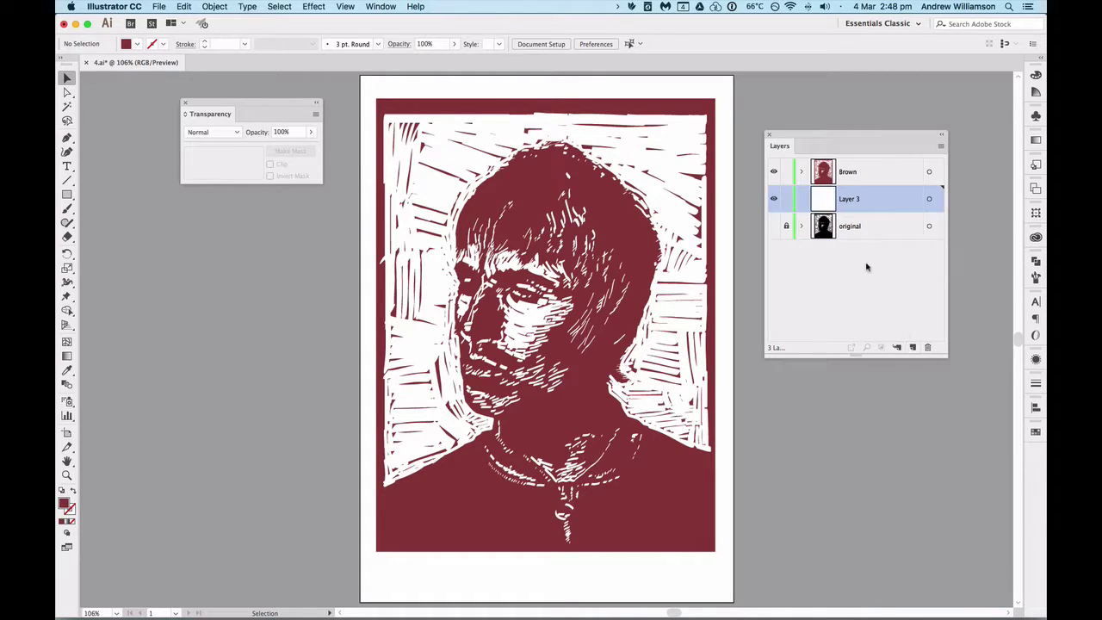
click(68, 195)
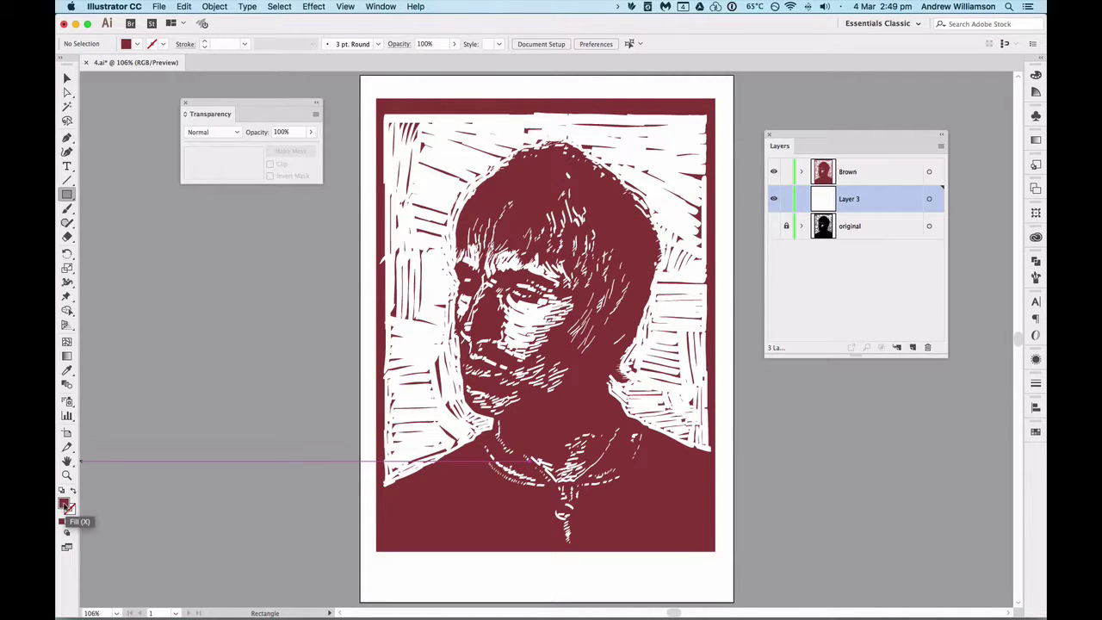
Draw a bright red E22D2D rectangle covering the whole print area.
double_click(66, 506)
drag(305, 310, 295, 303)
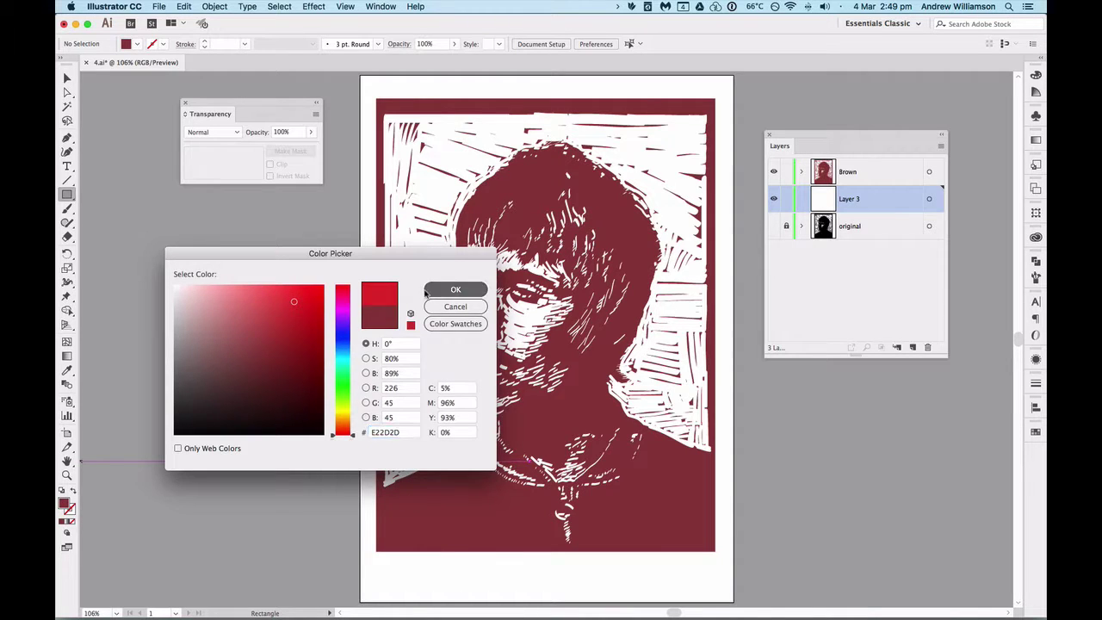
click(455, 289)
drag(379, 106, 713, 548)
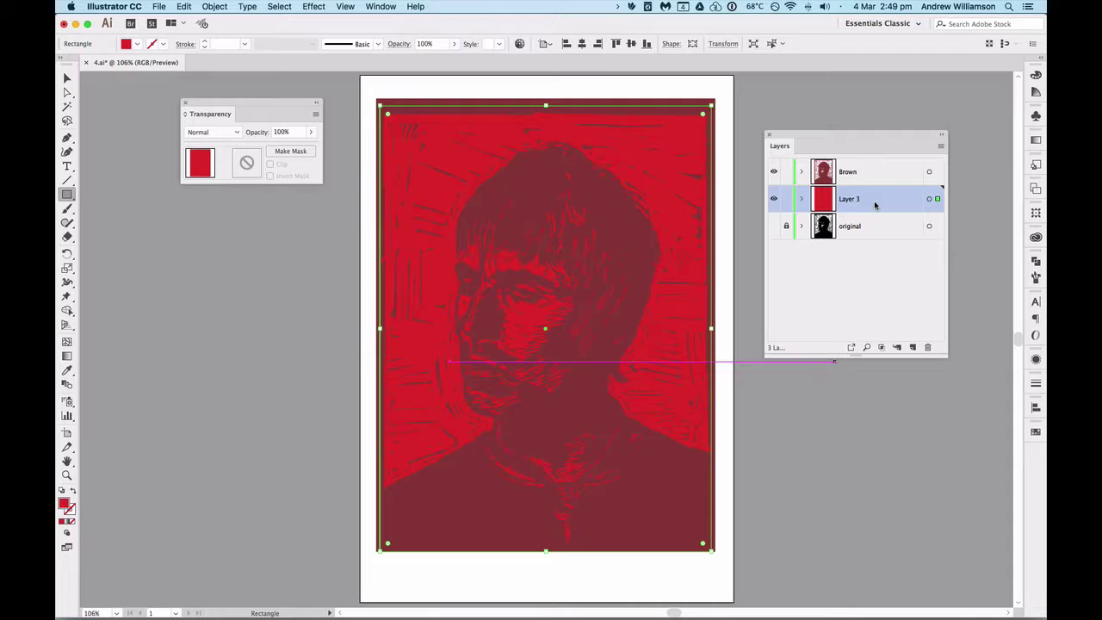
key(v)
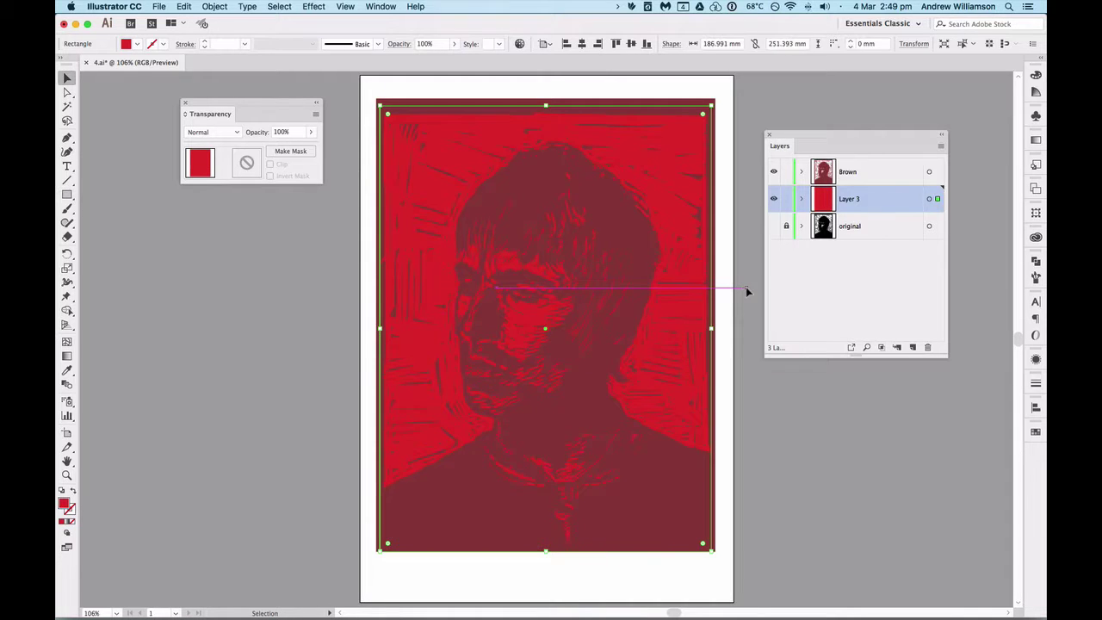
click(745, 289)
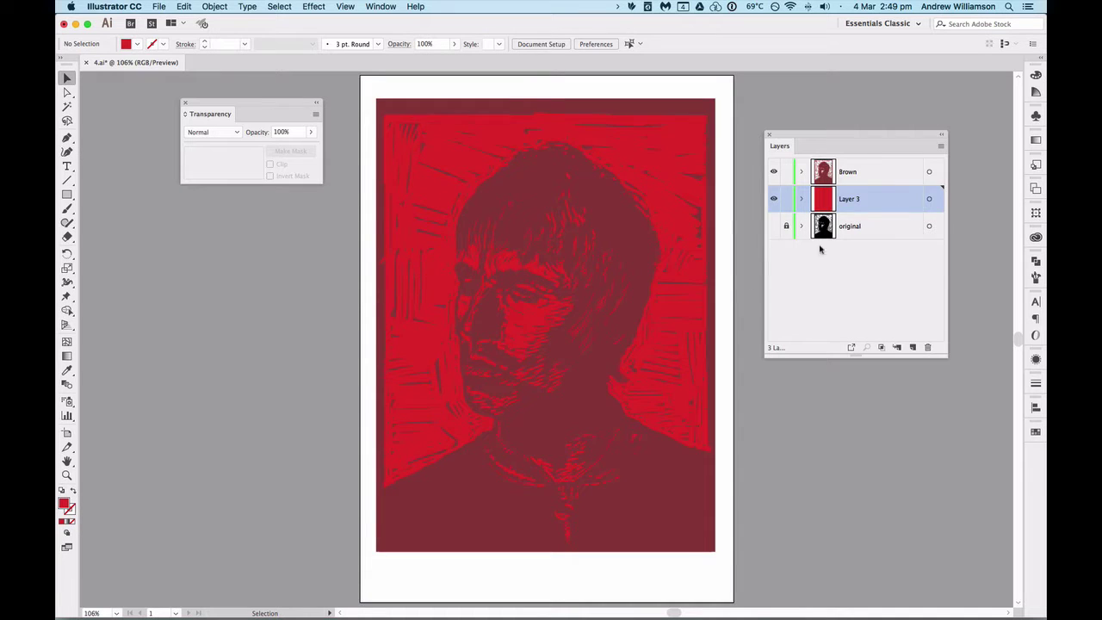
Lighten the background rectangle's fill to F76363.
click(930, 199)
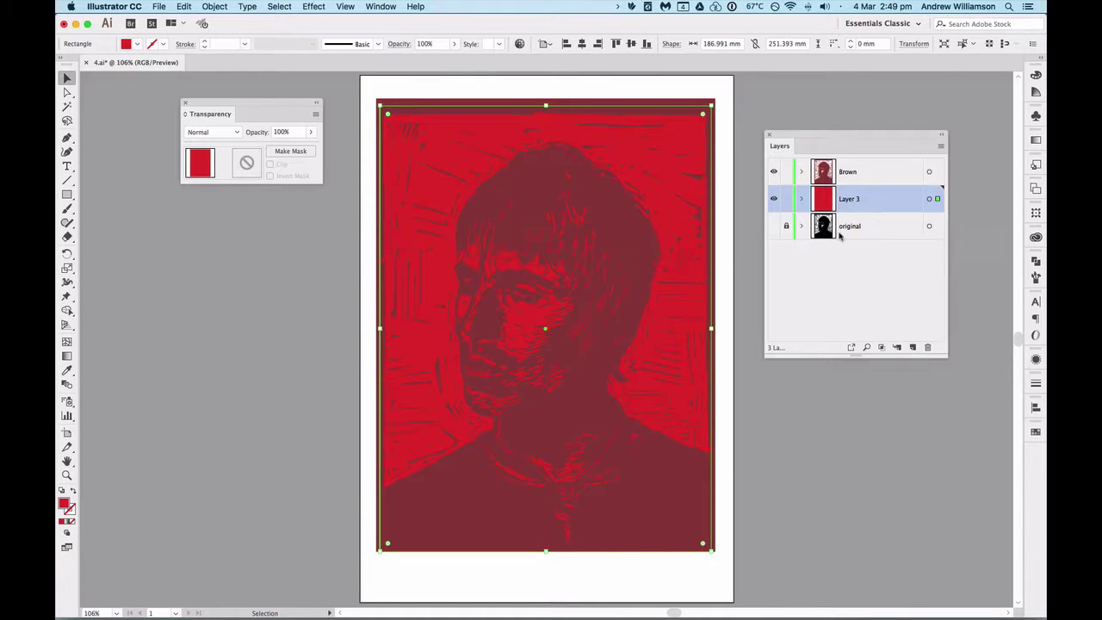
double_click(64, 505)
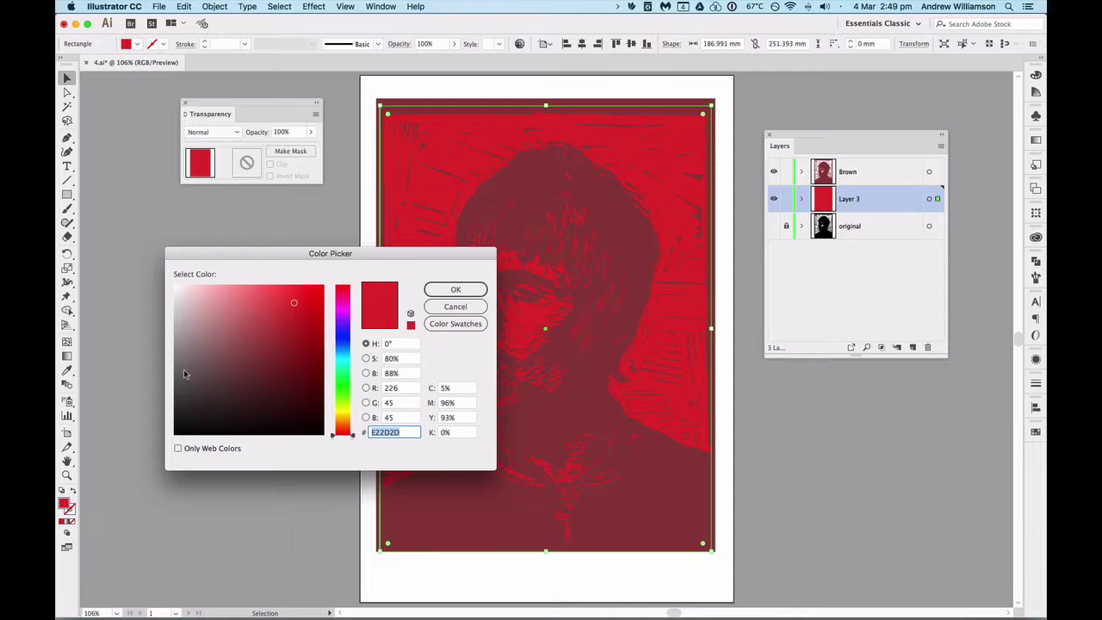
click(265, 290)
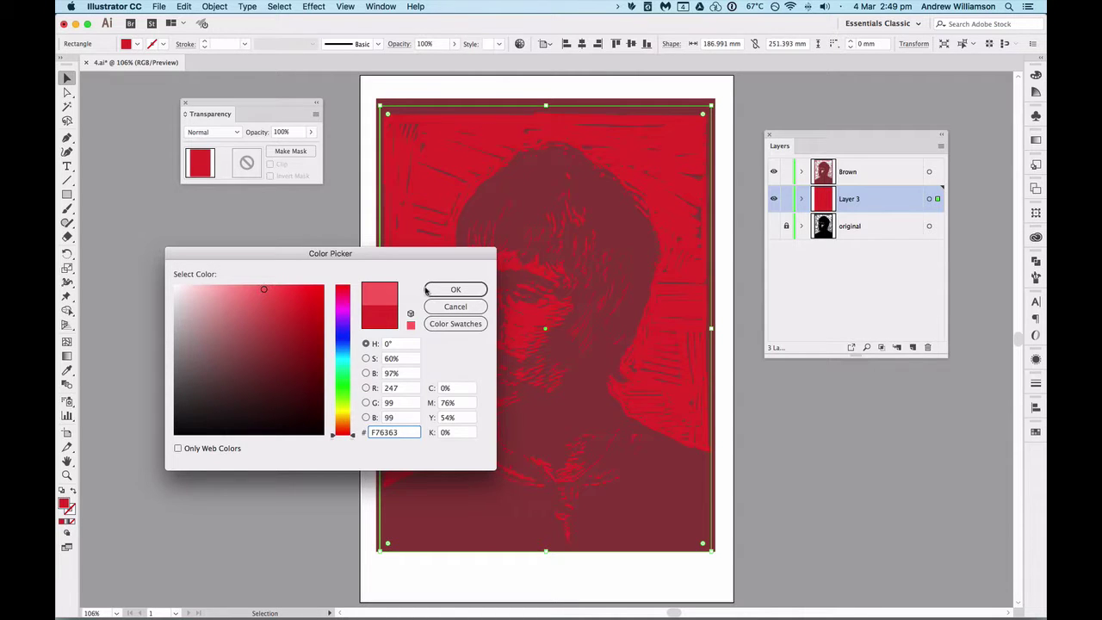
click(456, 289)
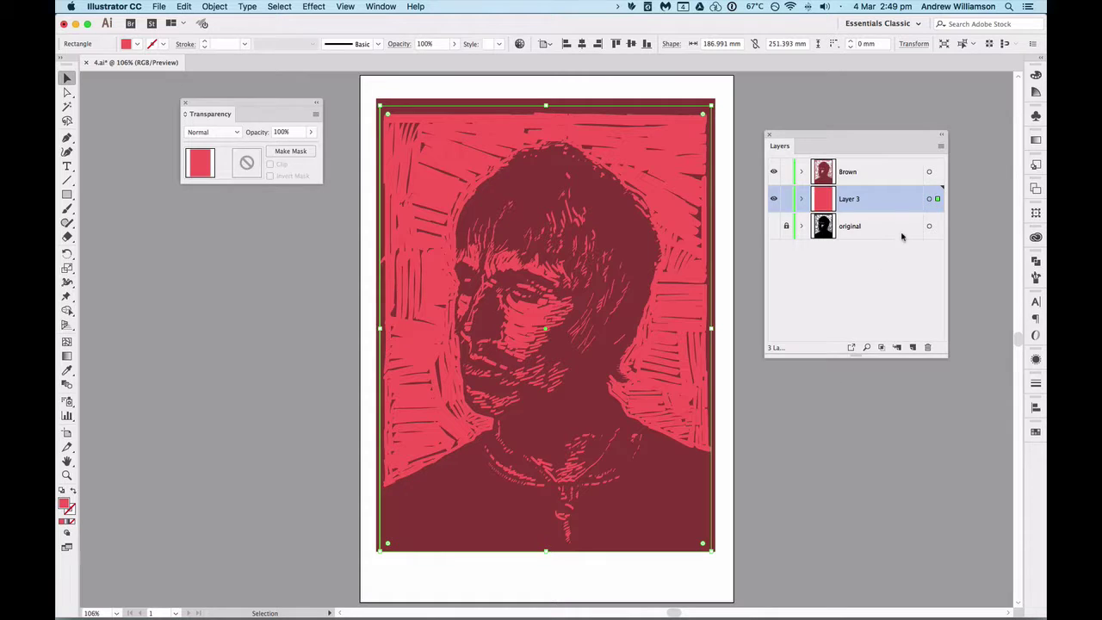
Rename Layer 3 to 'Red' and add a new empty Layer 4 above it.
double_click(850, 200)
text(Red)
key(Return)
click(911, 346)
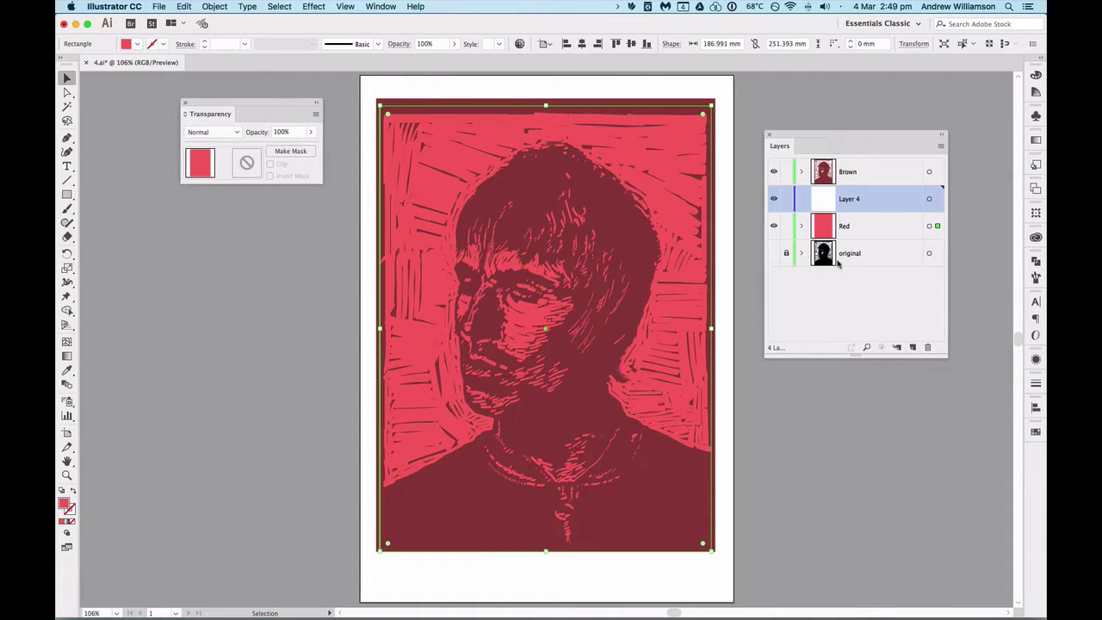
Lock the Red layer and start a Pen outline from the hairline down the face's left edge.
click(786, 226)
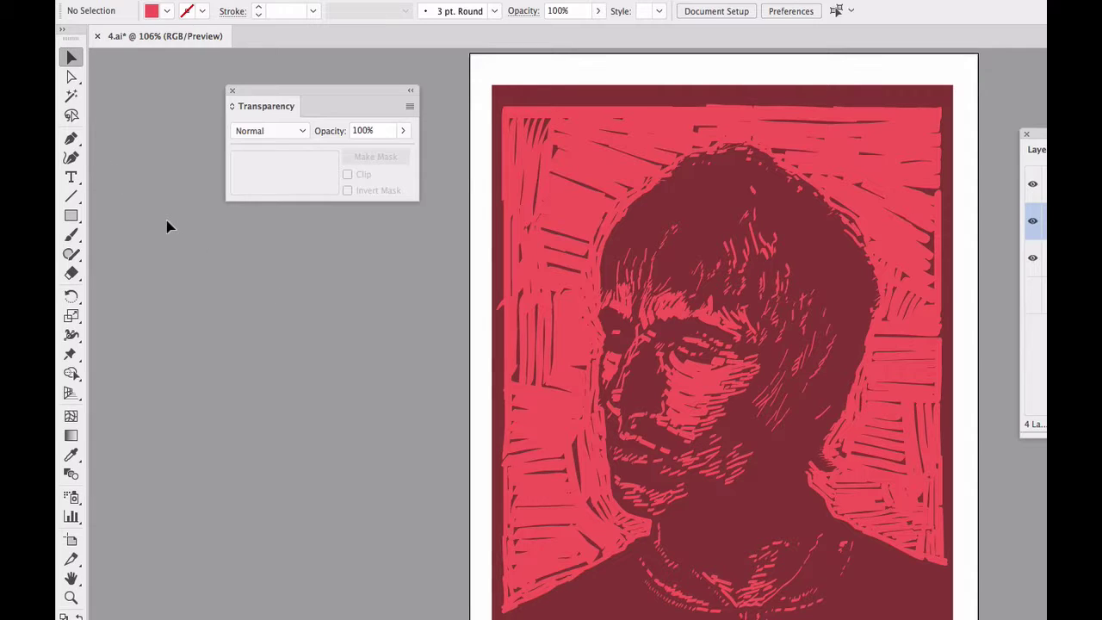
key(p)
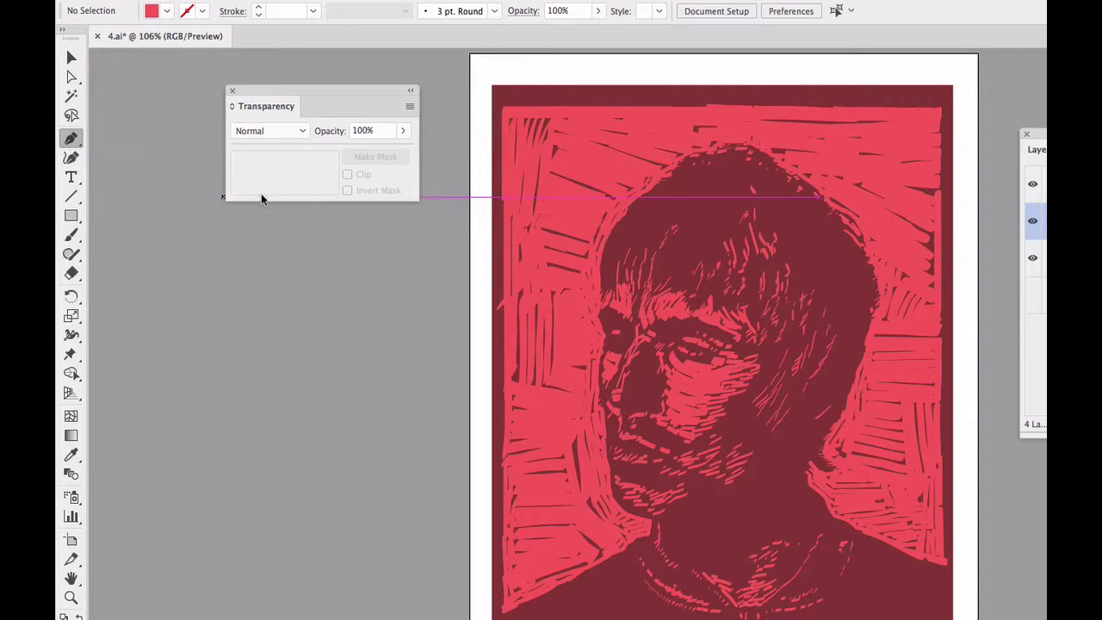
click(620, 231)
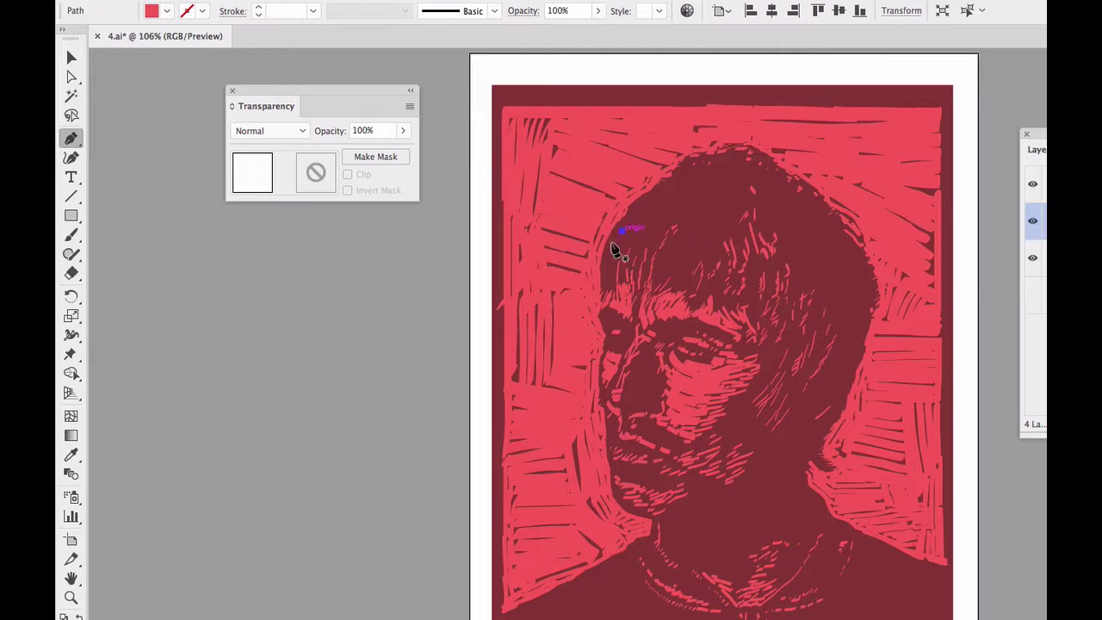
click(604, 282)
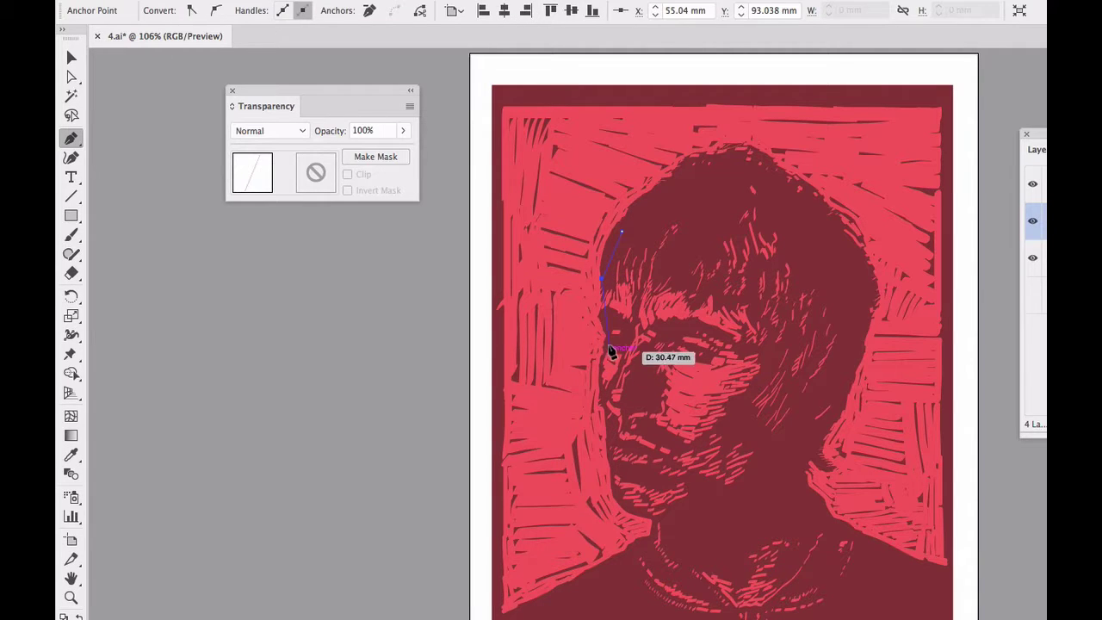
click(603, 326)
click(609, 352)
Curve the outline around cheek, jaw, neck and the face's right side, closing it at the start.
drag(600, 391, 608, 454)
drag(615, 502, 661, 550)
drag(678, 548, 799, 534)
drag(780, 445, 799, 418)
drag(742, 397, 613, 268)
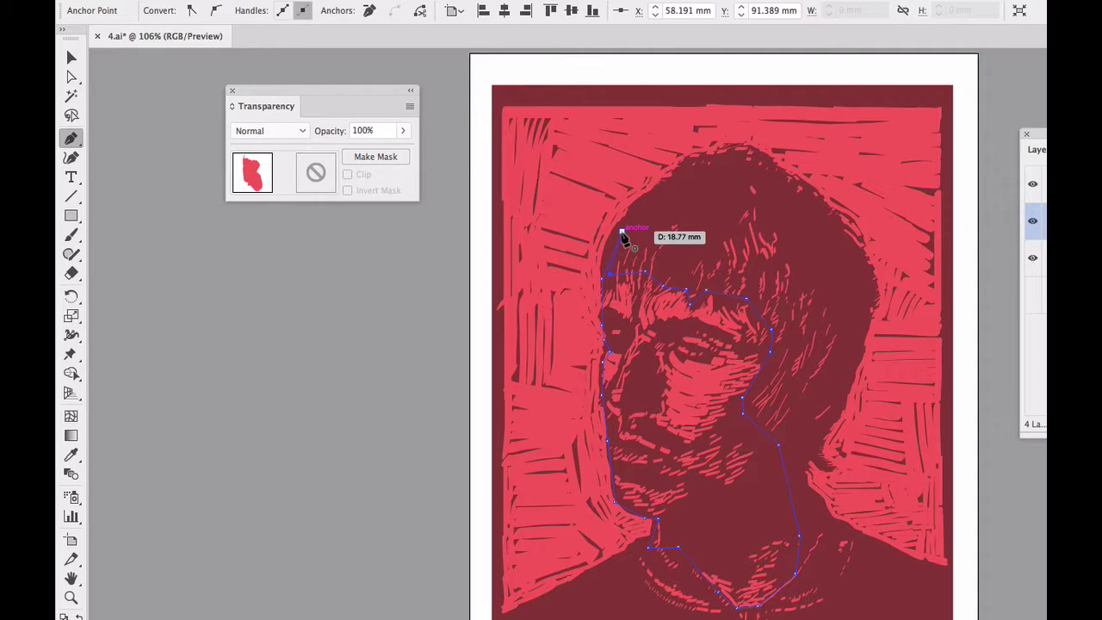
click(621, 232)
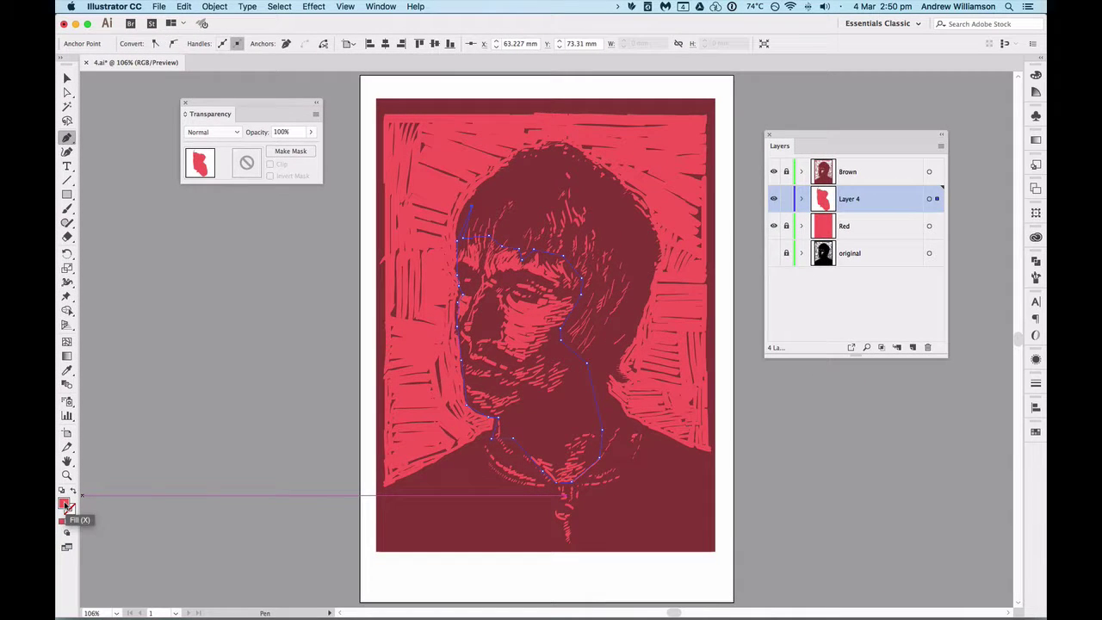
Fill the face highlight shape with orange F4C464 and deselect it.
double_click(65, 505)
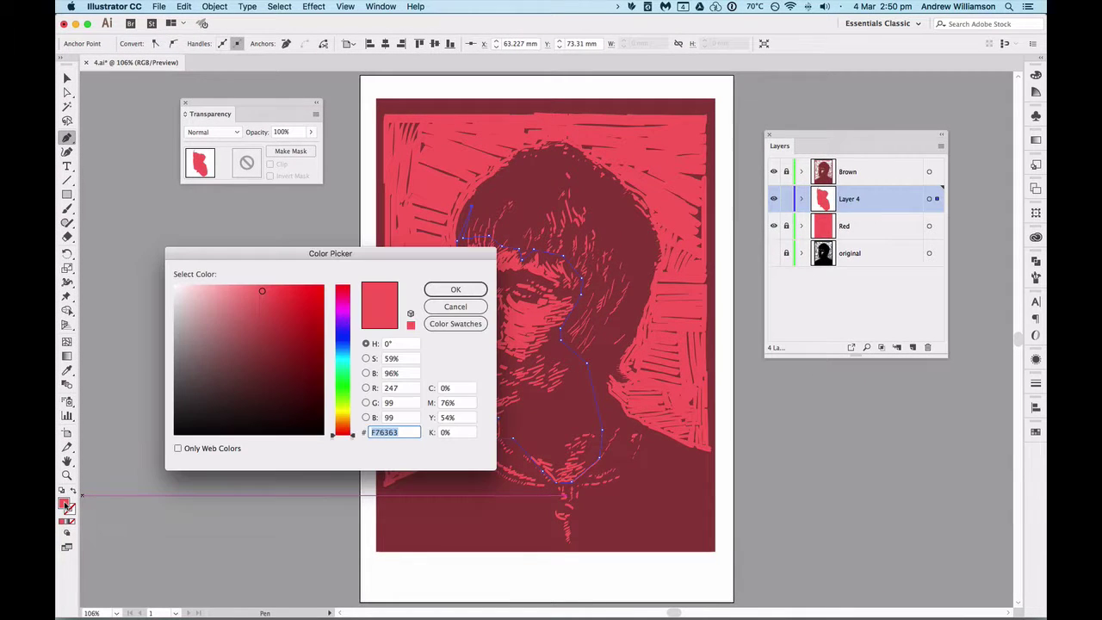
click(345, 419)
click(454, 290)
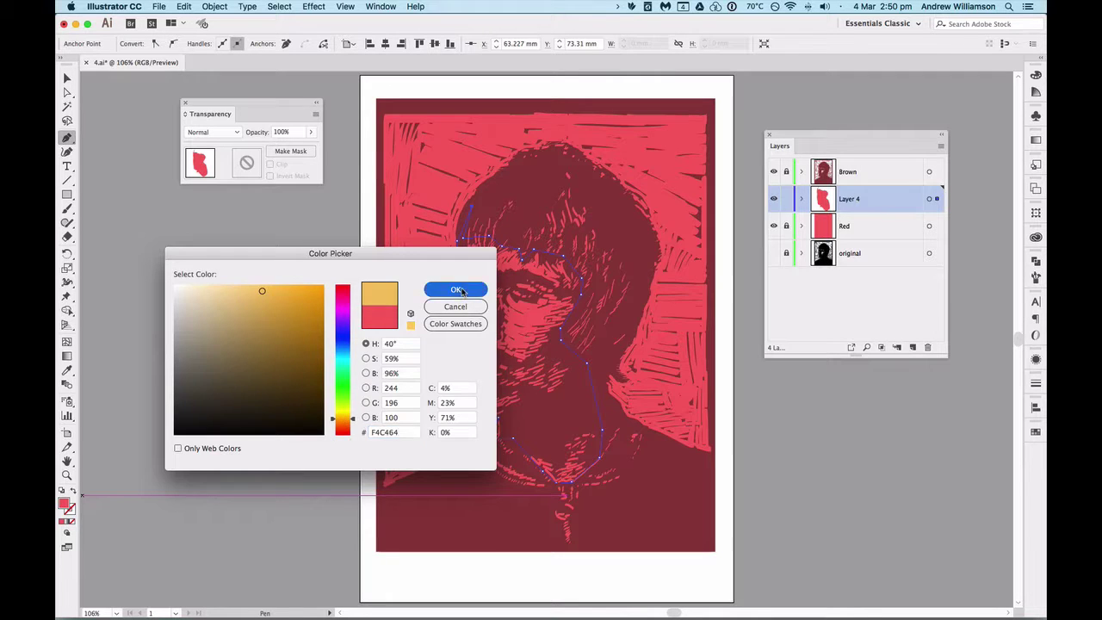
click(67, 79)
click(205, 239)
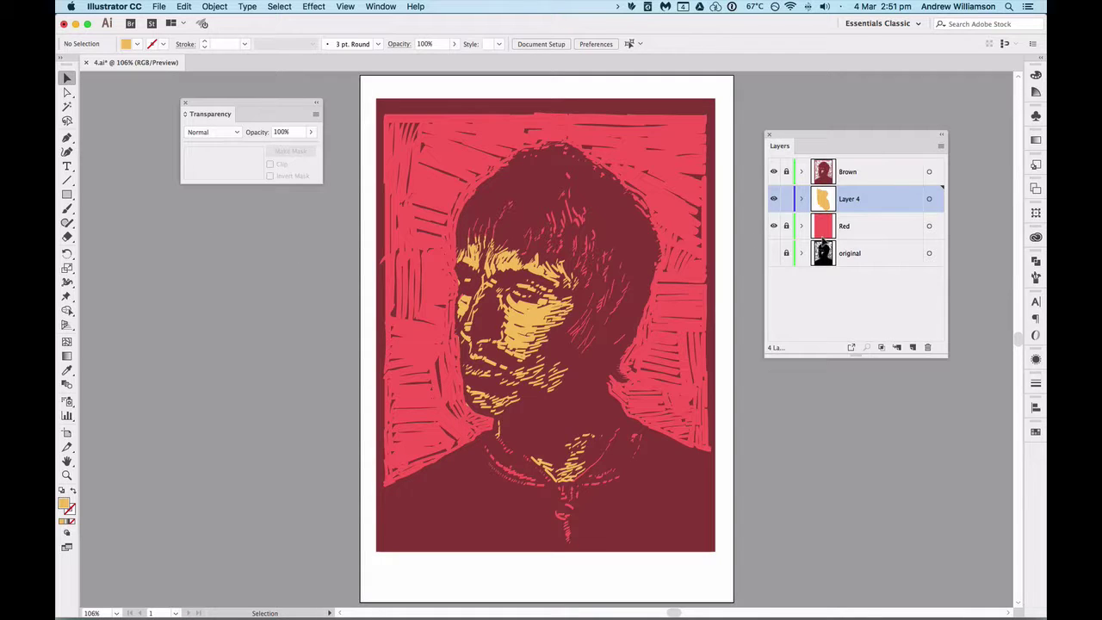
Reselect the Layer 4 shape and darken its fill to gold D19937.
click(937, 199)
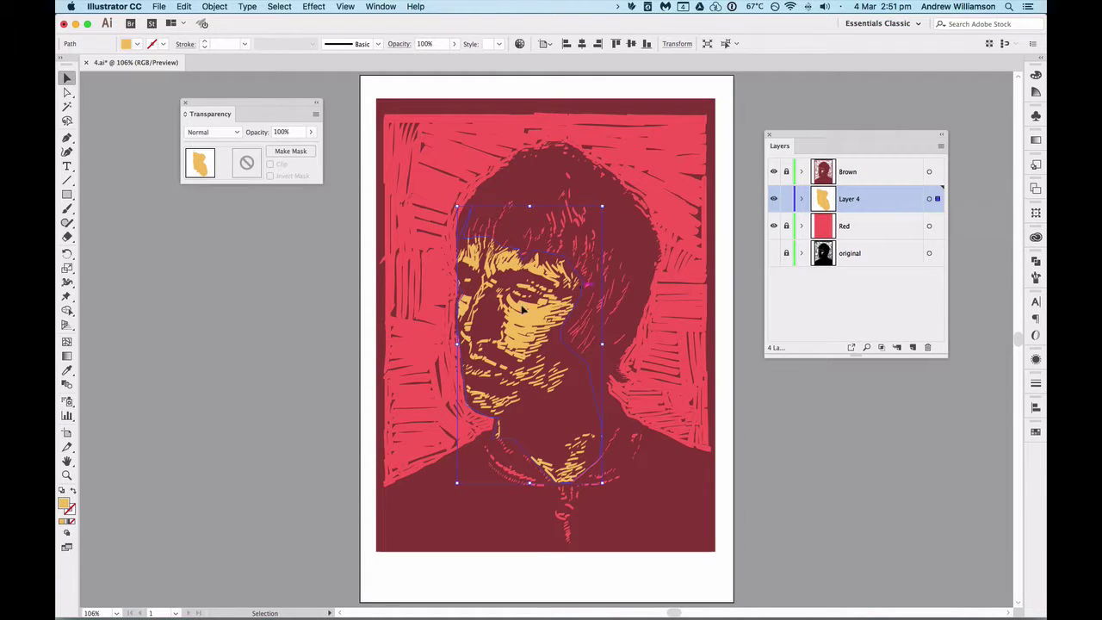
double_click(65, 505)
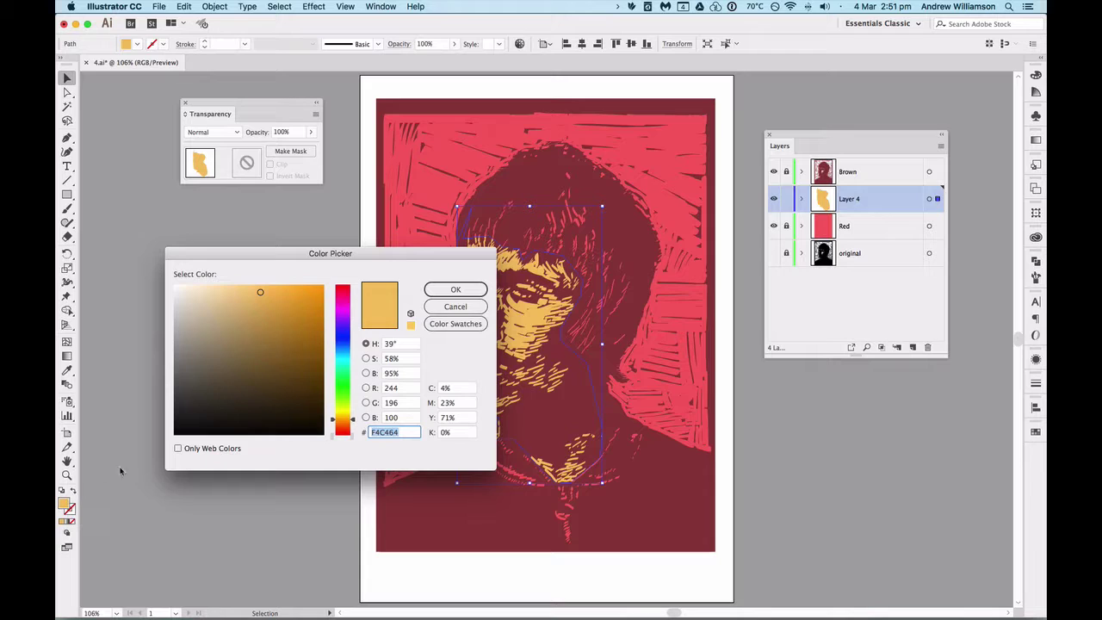
click(284, 309)
click(456, 289)
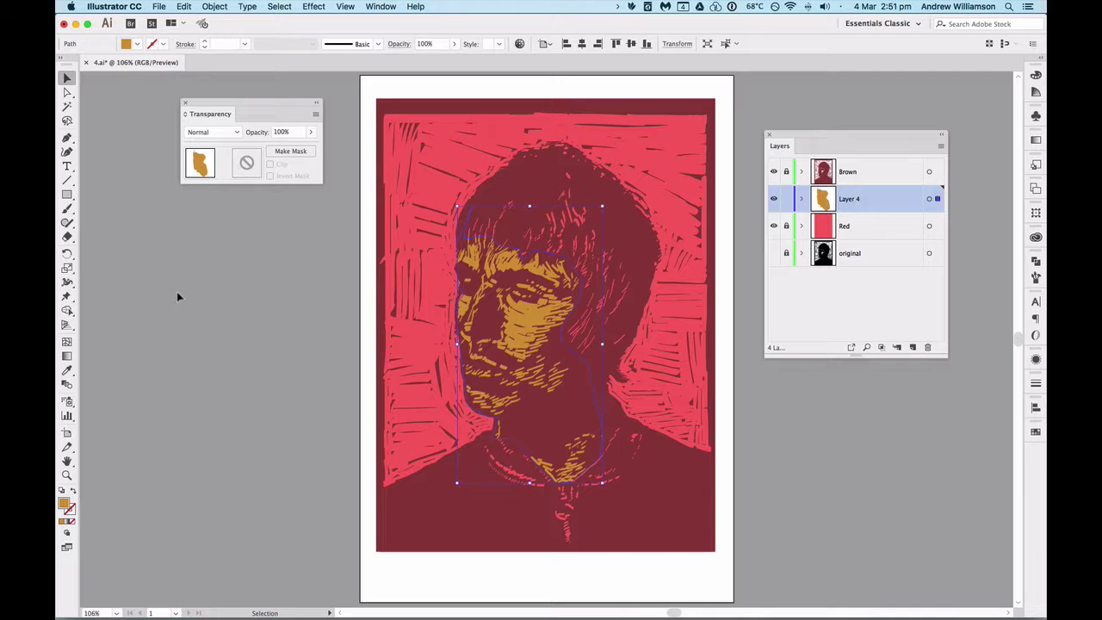
click(177, 296)
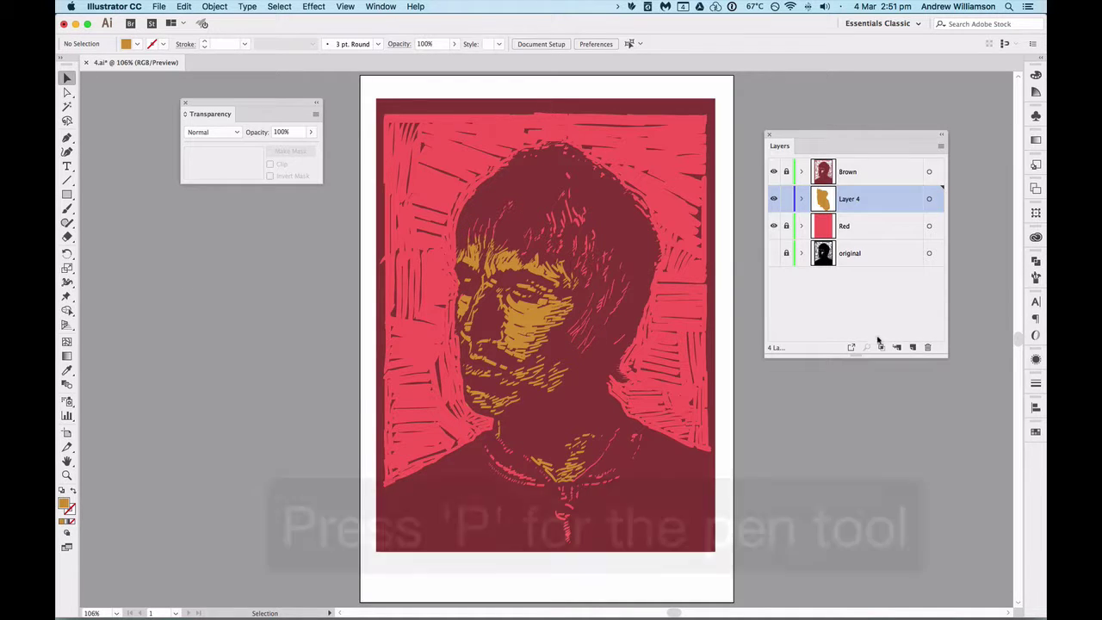
Add Layer 5 and ready the Pen tool with the gold highlight fill.
click(912, 347)
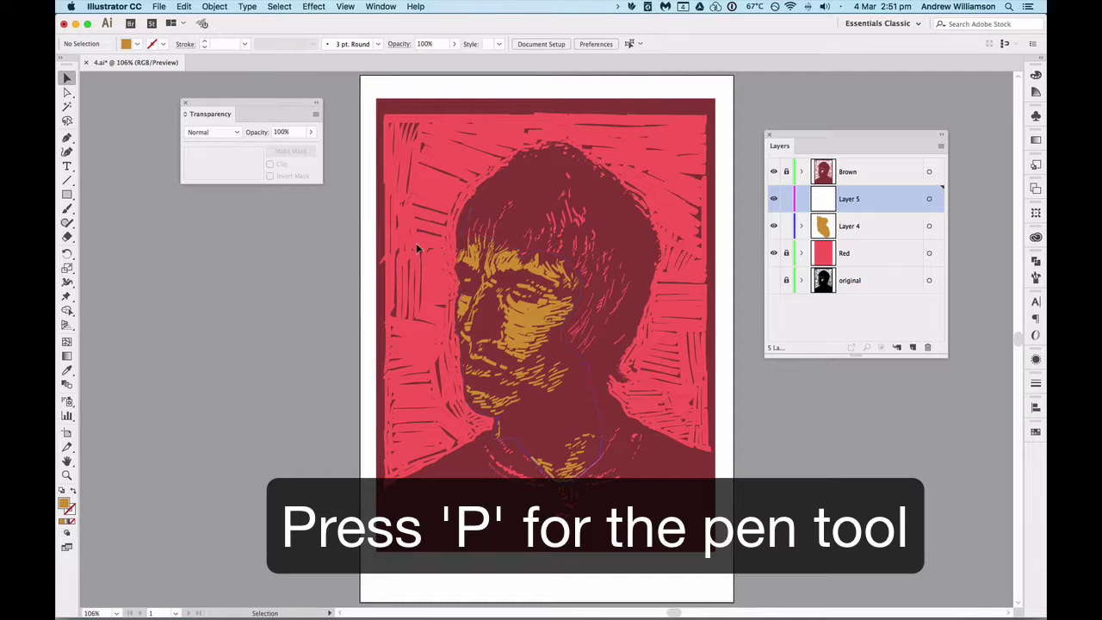
key(p)
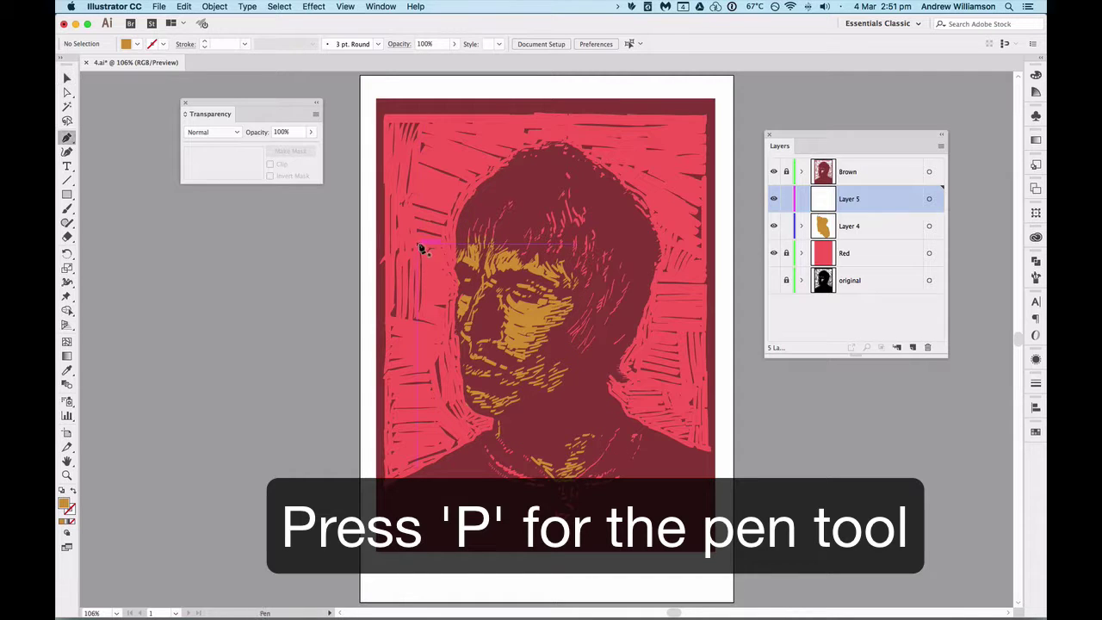
double_click(66, 506)
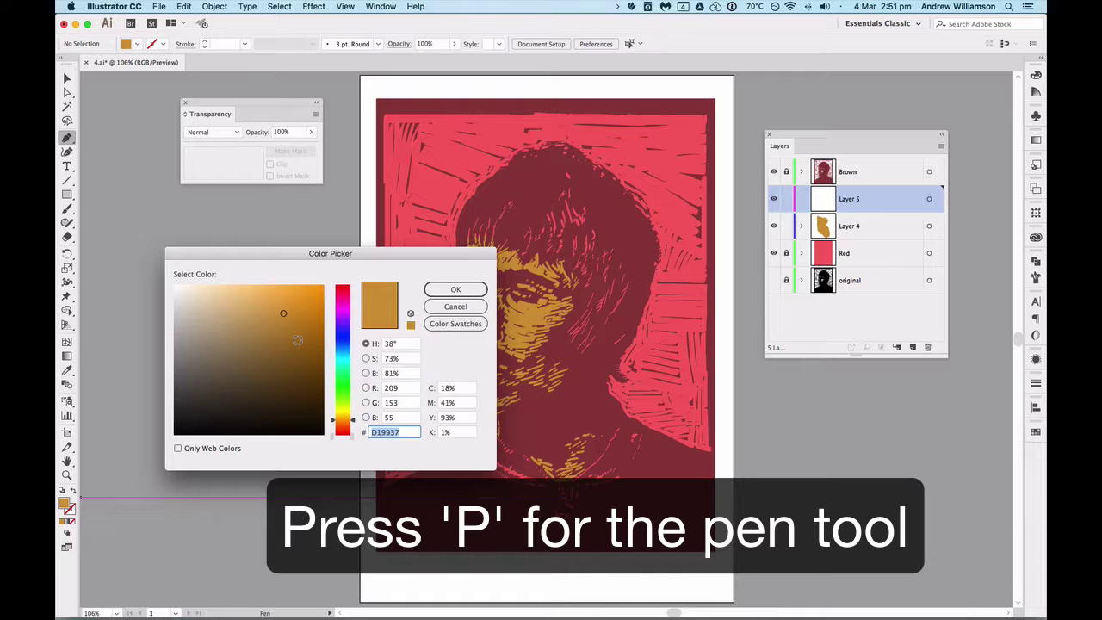
click(456, 289)
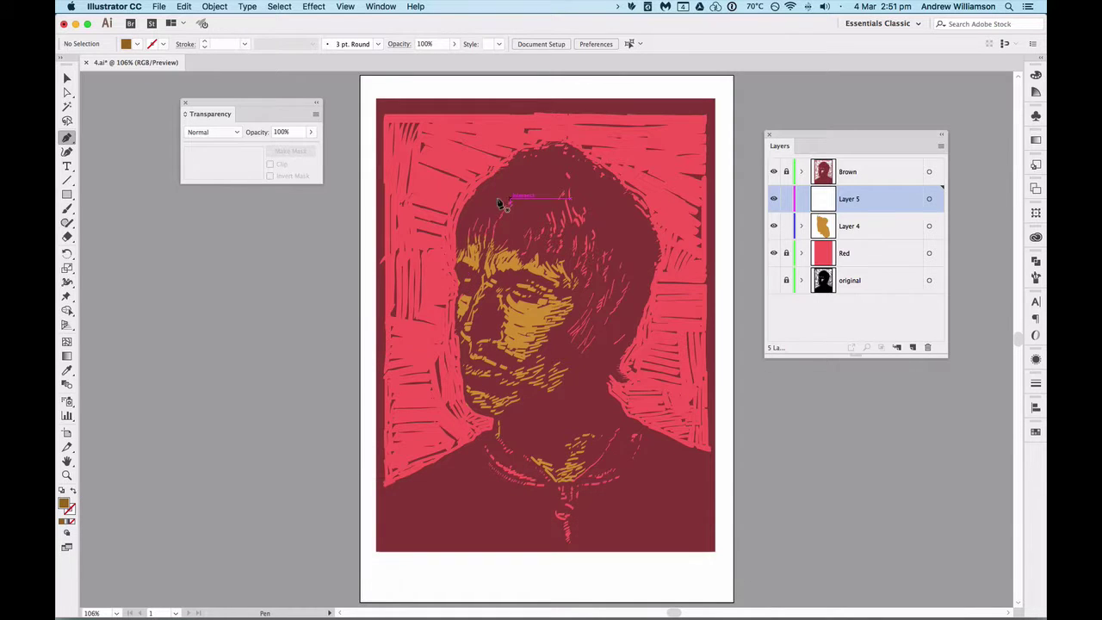
Trace the highlight outline from the hair across the fringe.
click(486, 196)
click(460, 227)
click(460, 251)
click(484, 252)
click(520, 251)
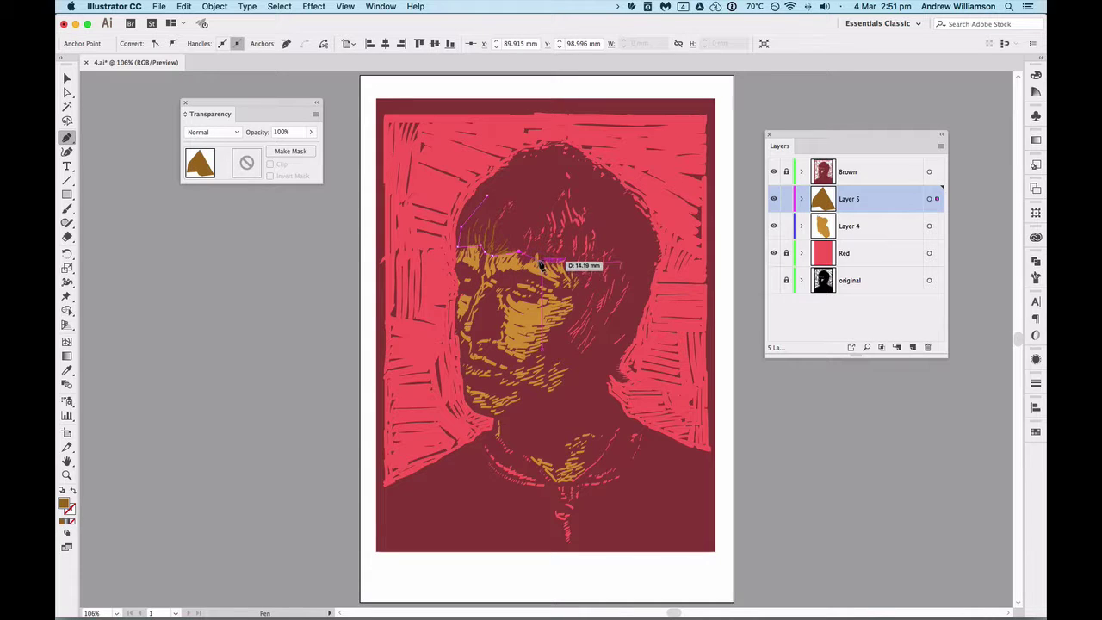
click(535, 251)
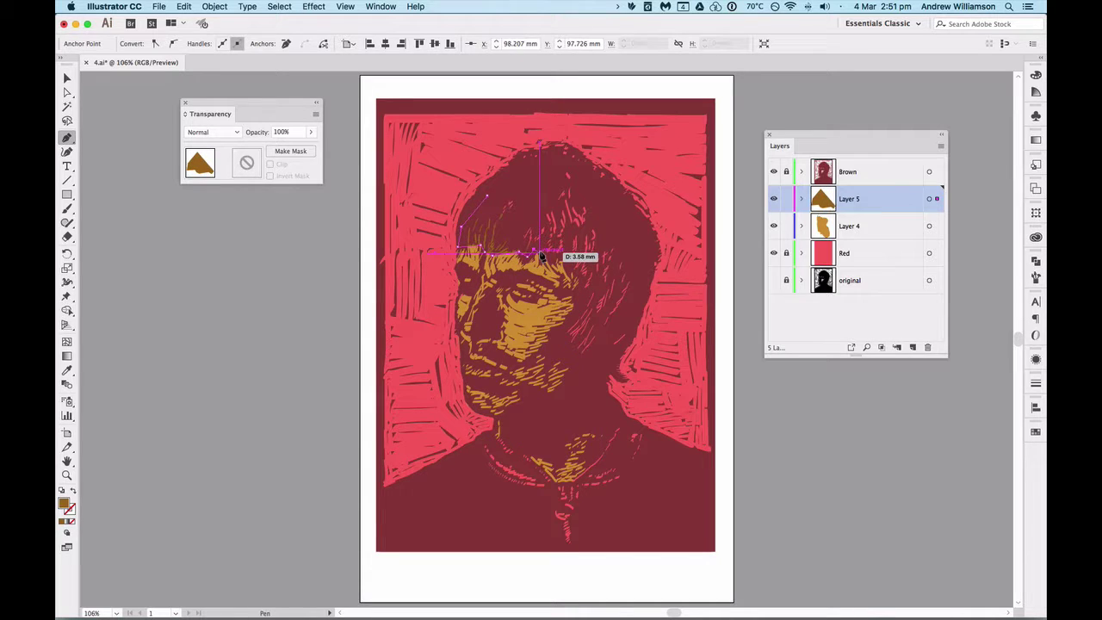
super+click(566, 249)
Continue the outline down the face, along the jaw and over the head, closing and deselecting it.
click(576, 281)
click(561, 336)
click(565, 349)
click(571, 365)
click(611, 367)
click(628, 336)
click(636, 252)
scroll(595, 189, down, 1)
click(587, 161)
click(554, 149)
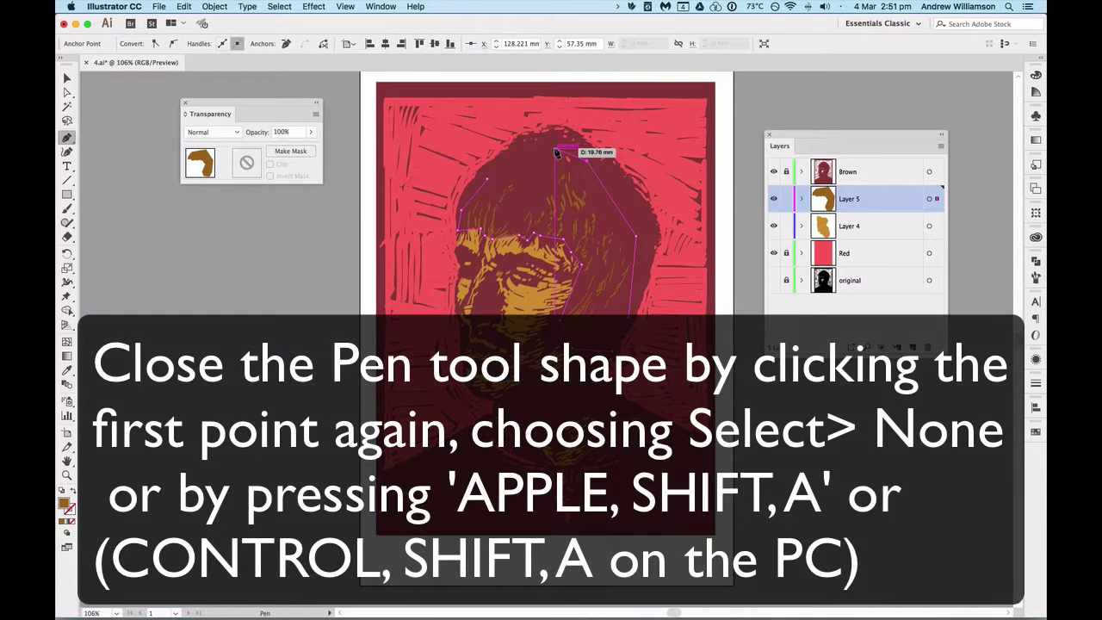
click(487, 181)
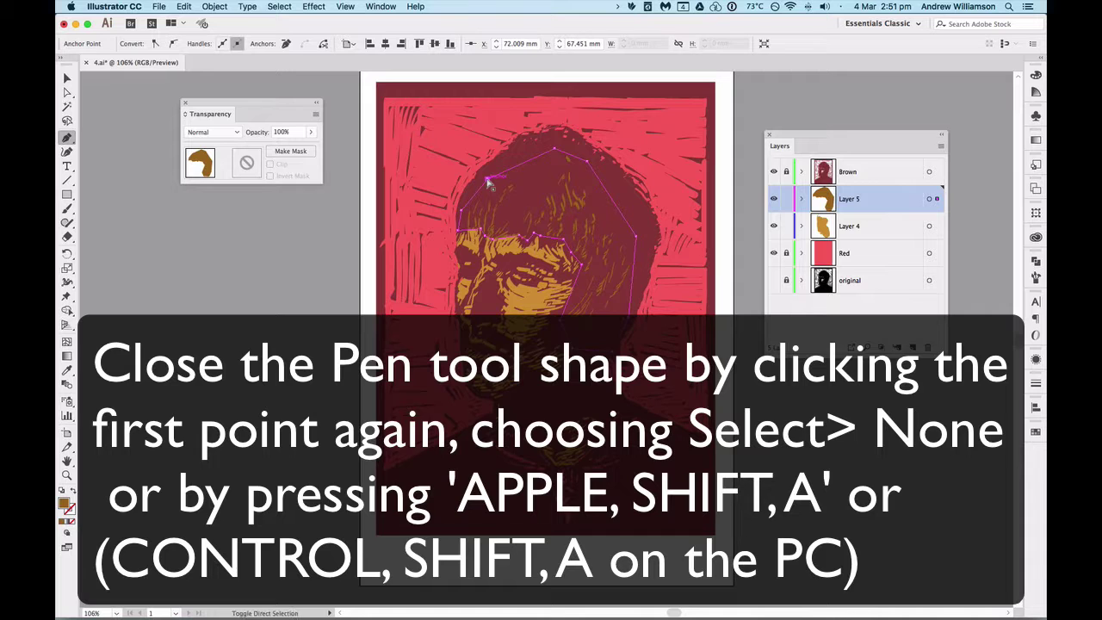
key(super+shift+a)
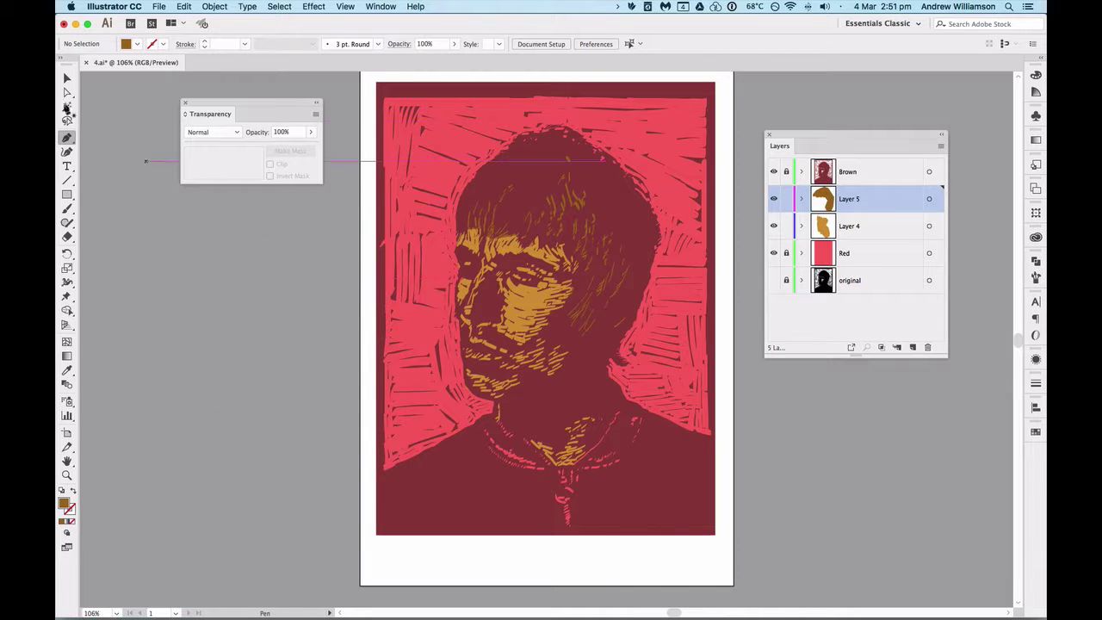
Lock Layer 4, unlock the Brown layer and select all its artwork.
click(67, 79)
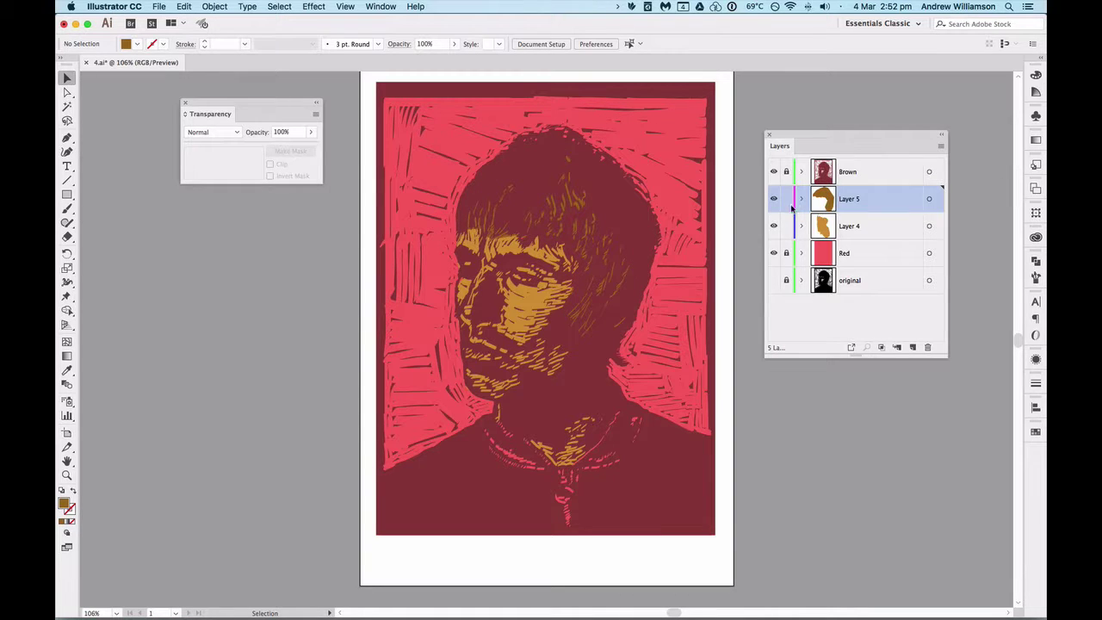
click(786, 226)
click(786, 172)
click(929, 173)
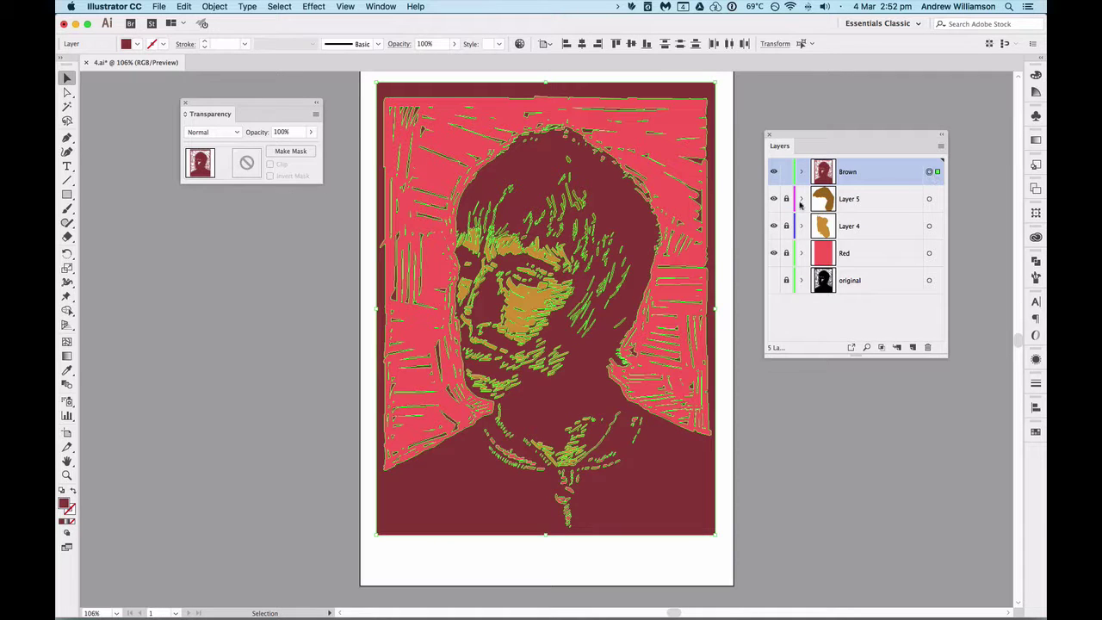
Recolour the Brown linework dark navy, deselect, and make Layer 5 active.
double_click(64, 504)
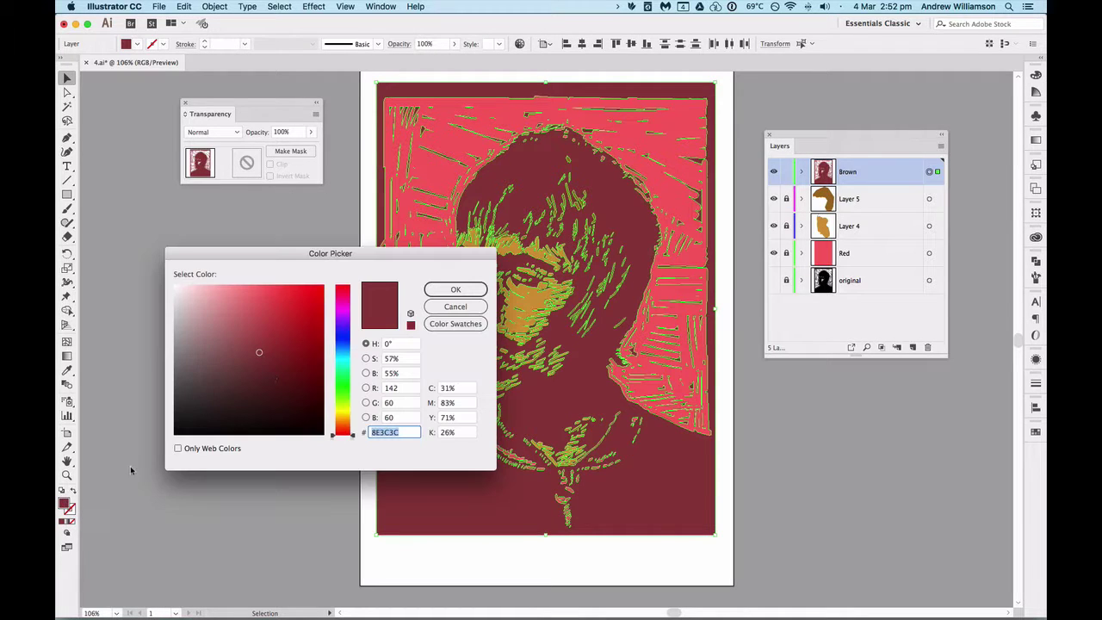
click(340, 342)
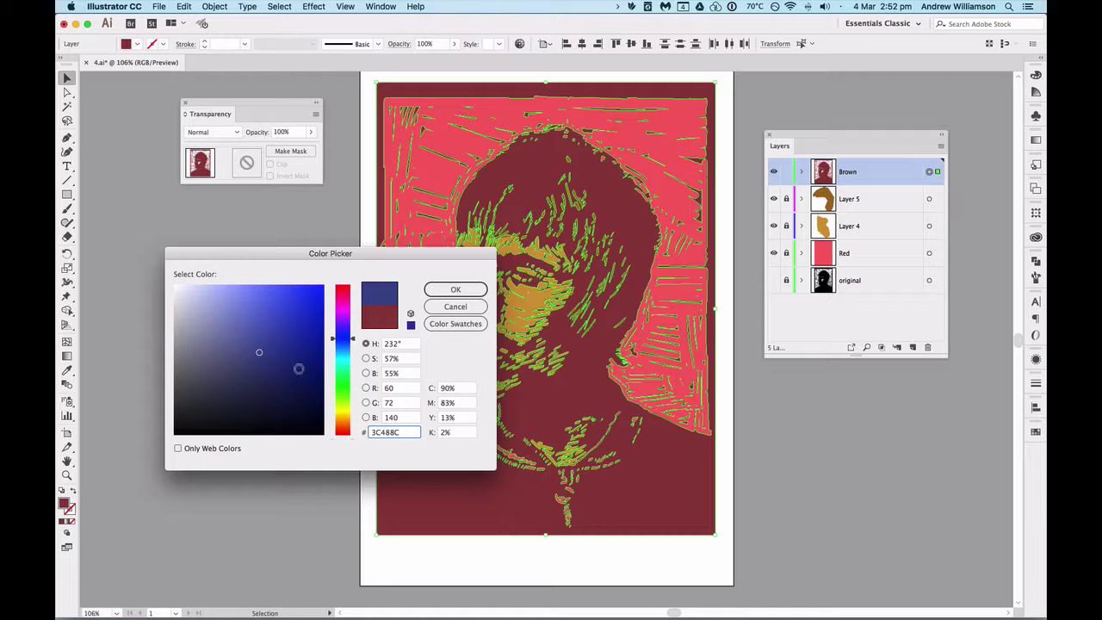
click(288, 374)
click(438, 296)
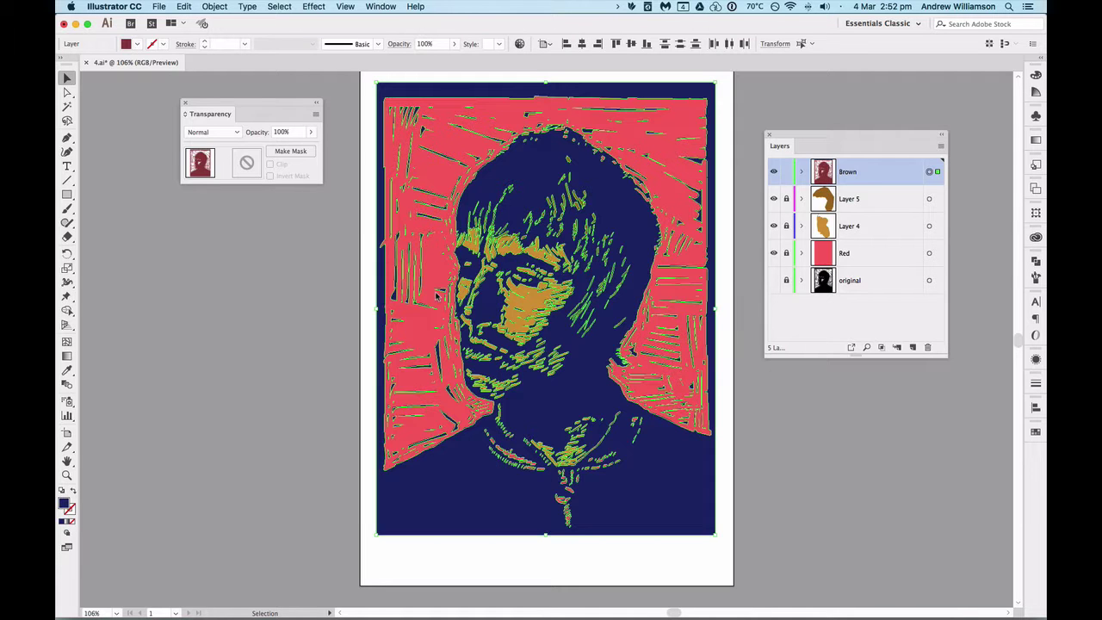
click(289, 336)
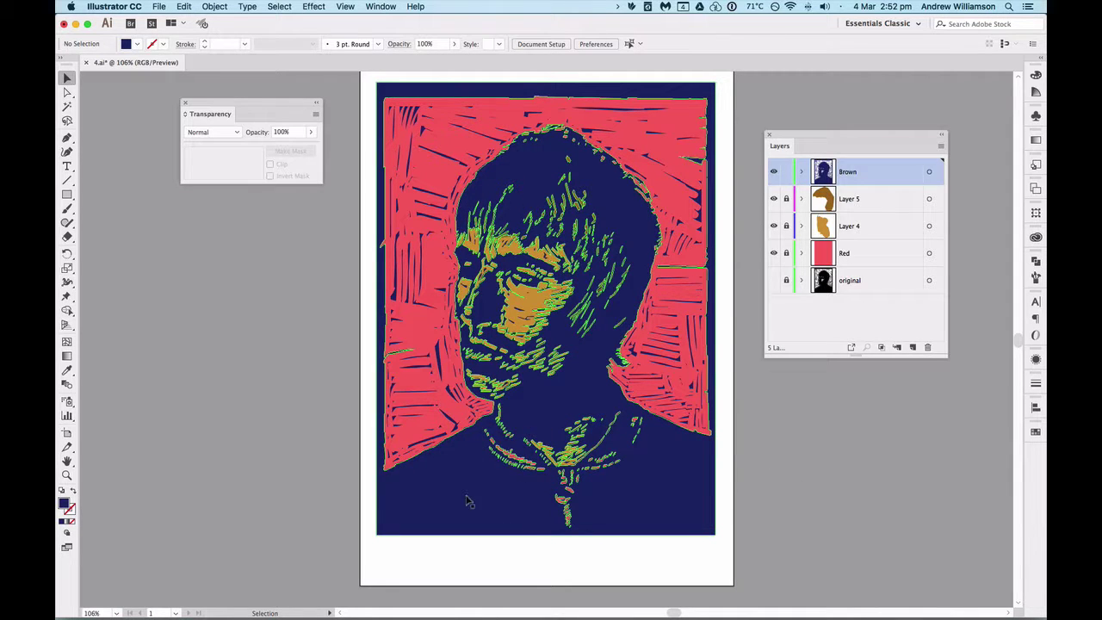
click(848, 207)
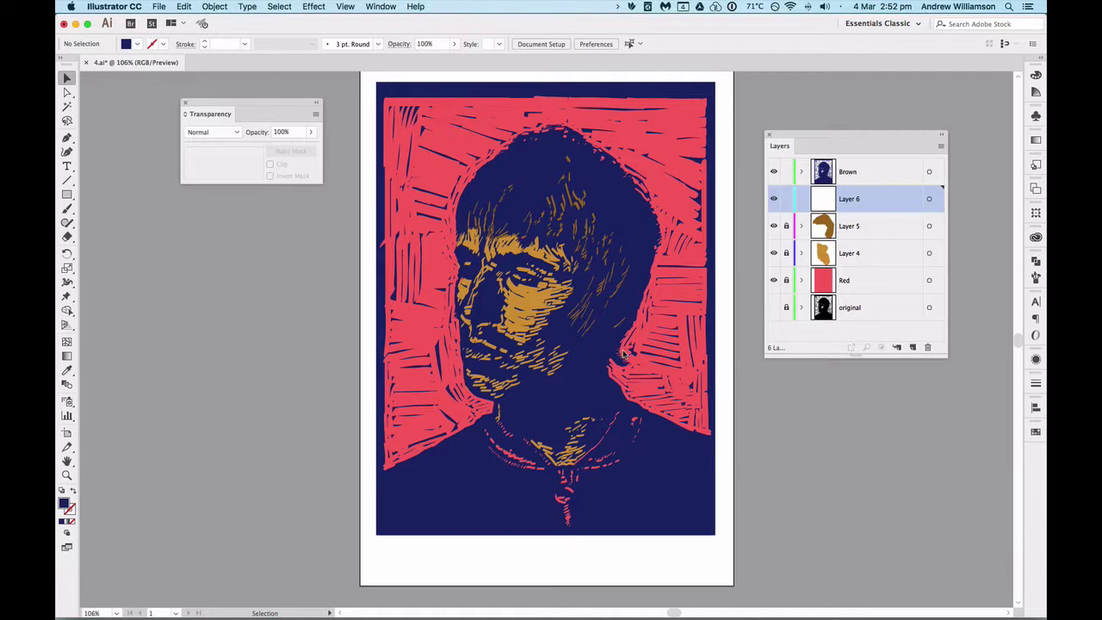
Set the fill colour to light blue #6075CC.
double_click(64, 504)
text(6075CC)
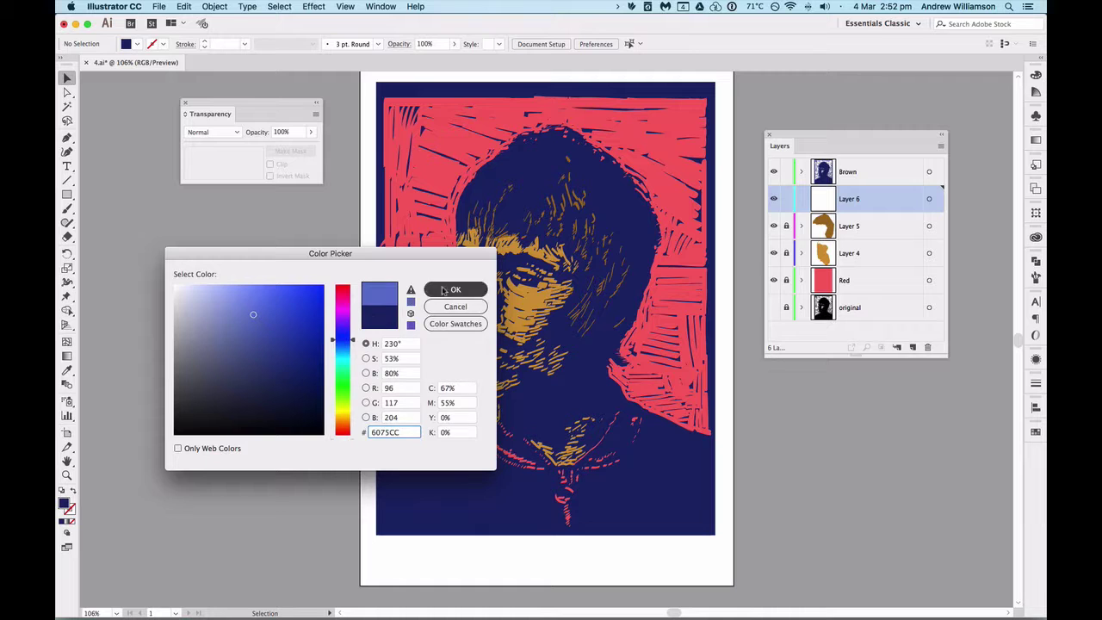
click(444, 290)
Pen-draw the highlight outline from the neck around the collar and down the chest.
key(p)
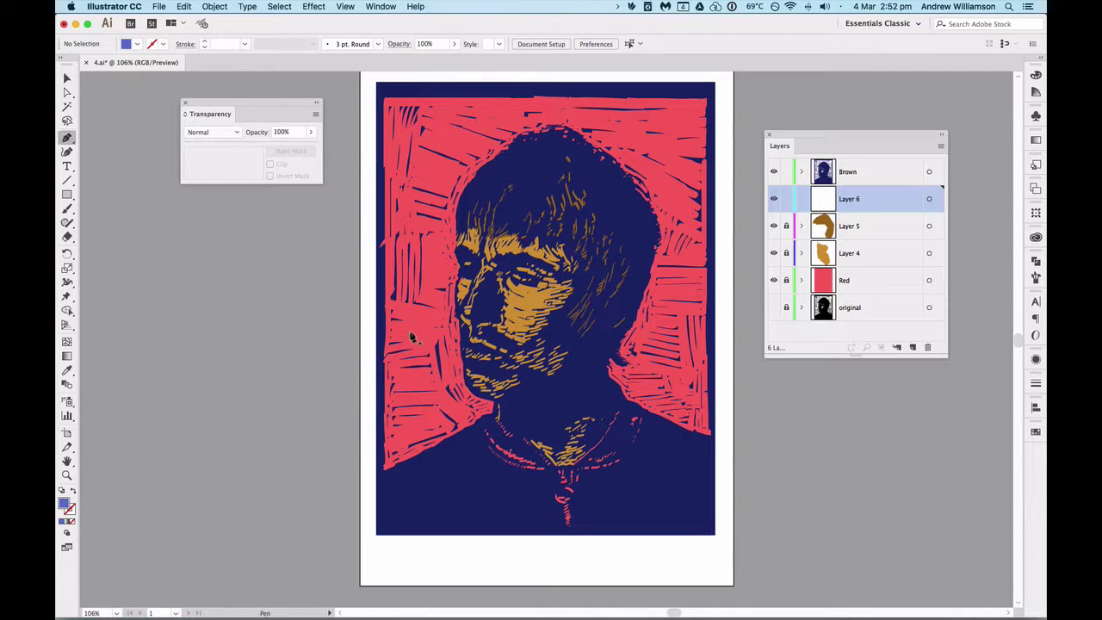
click(612, 406)
click(595, 442)
click(558, 468)
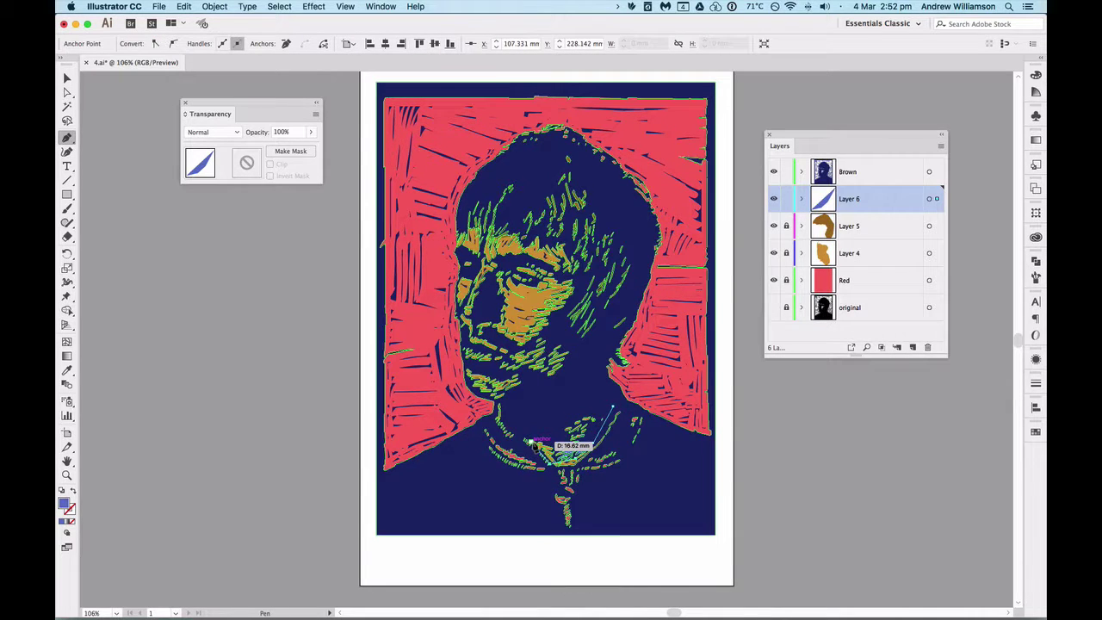
click(536, 443)
click(468, 443)
click(477, 475)
click(540, 523)
Carry the outline up past the right shoulder to the neck, then discard a stray point.
click(561, 532)
click(613, 527)
click(669, 466)
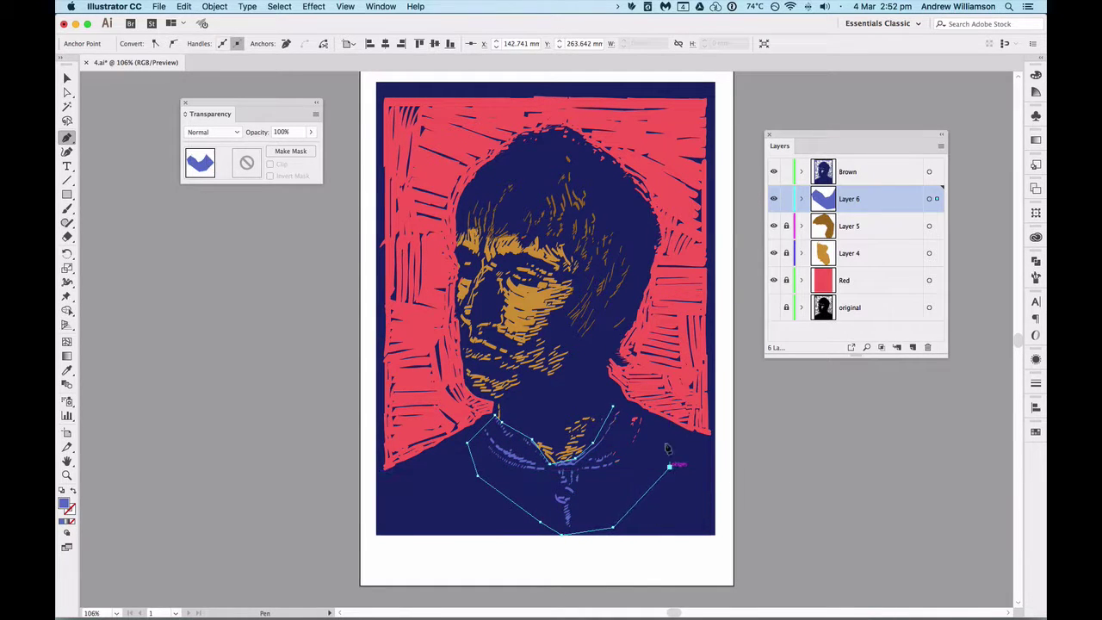
click(653, 416)
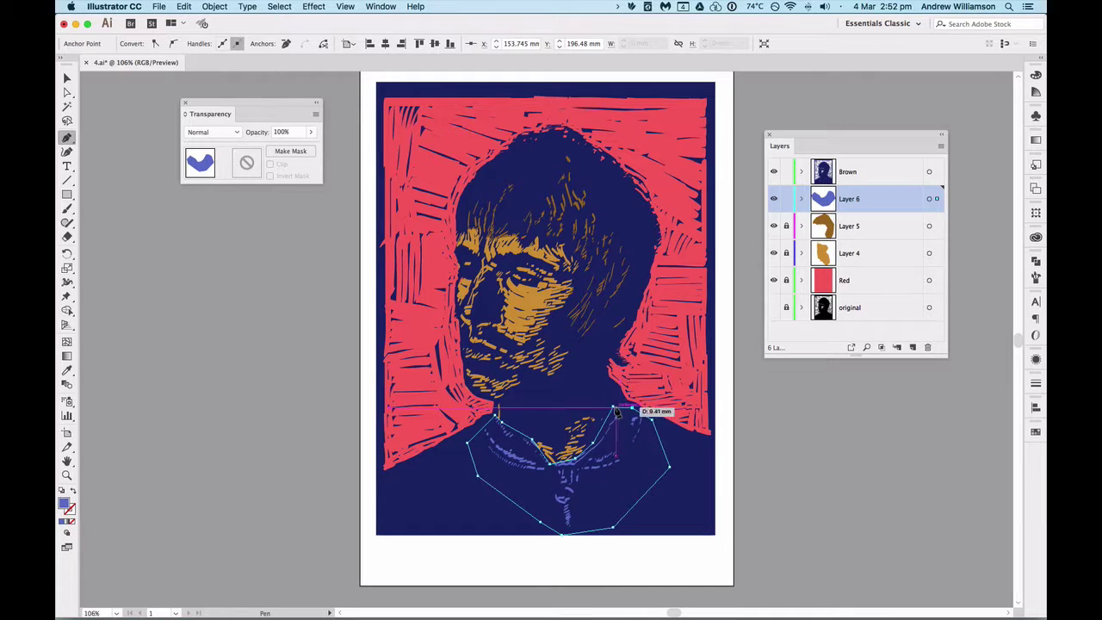
key(BackSpace)
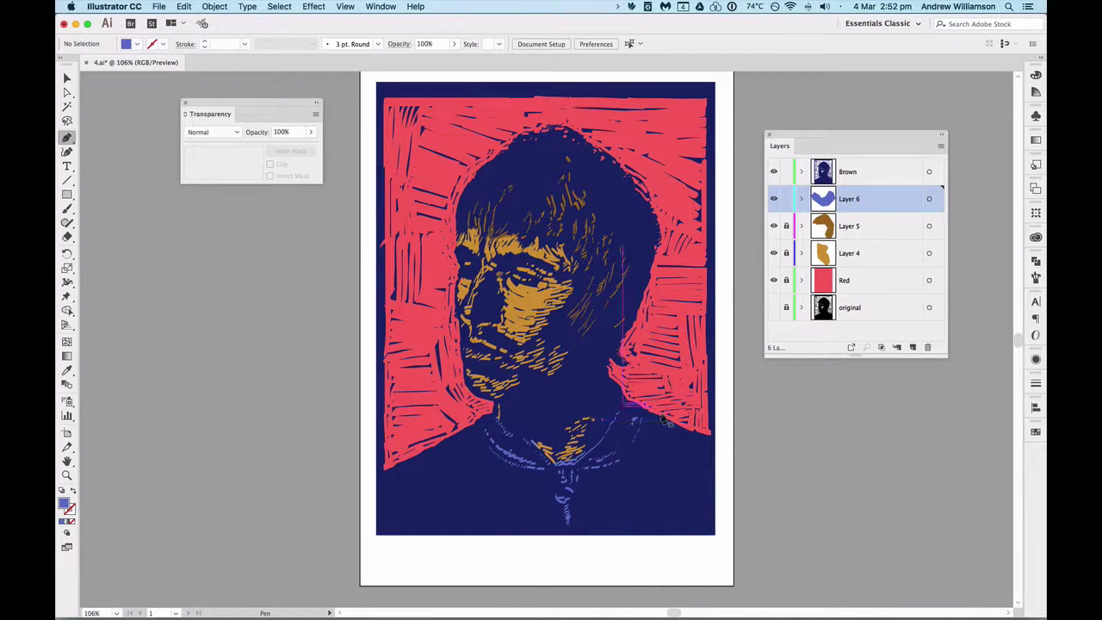
click(562, 498)
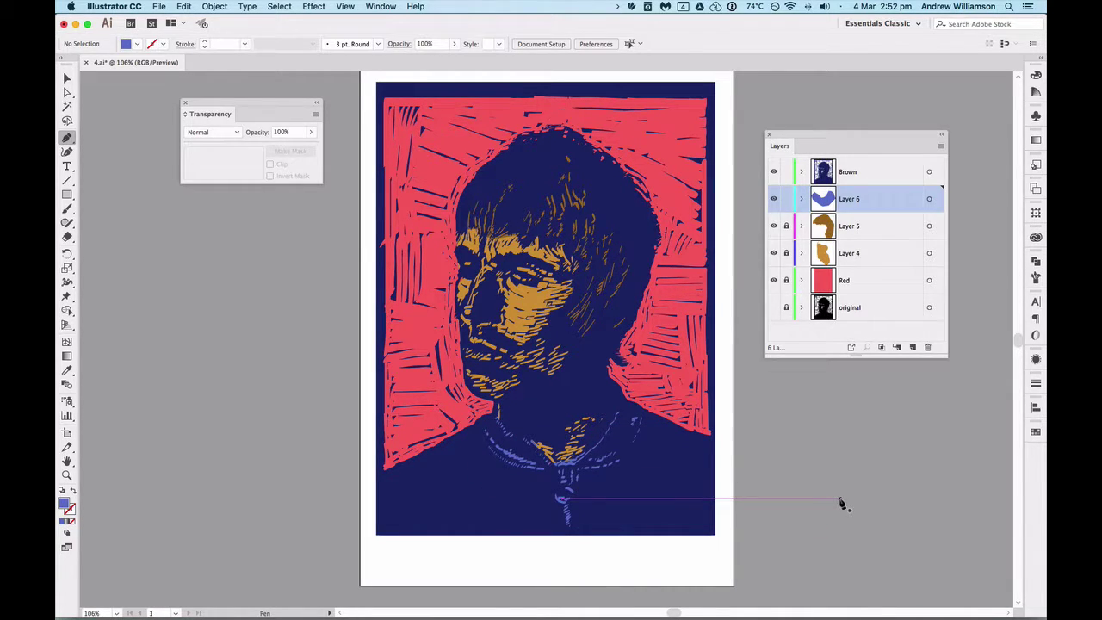
key(BackSpace)
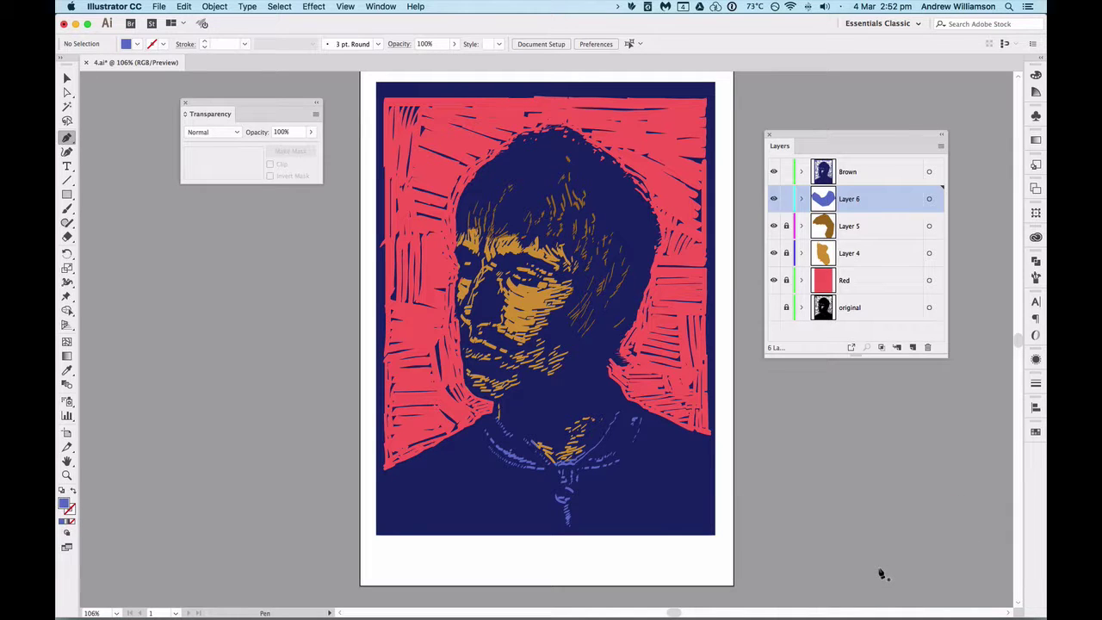